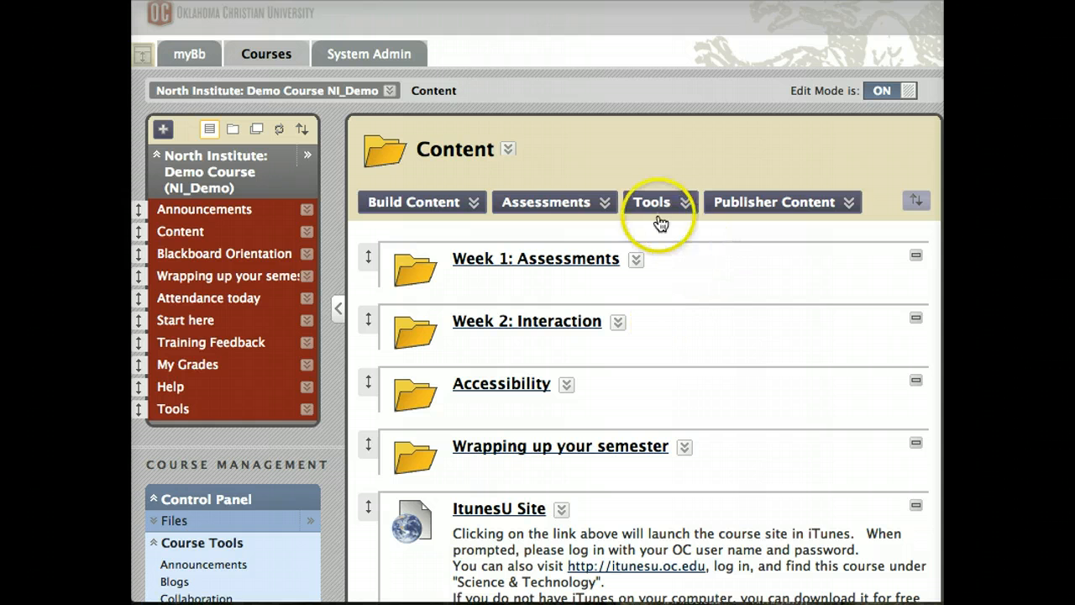
click(662, 204)
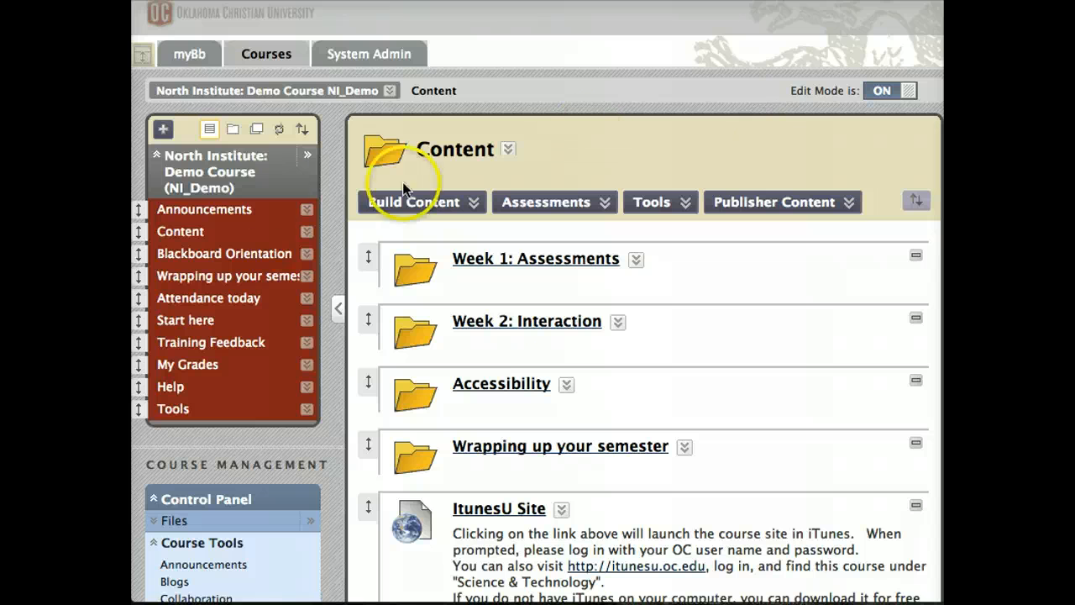
Step: Start a new course announcement and place the cursor in its Subject field and then its Message body
click(235, 215)
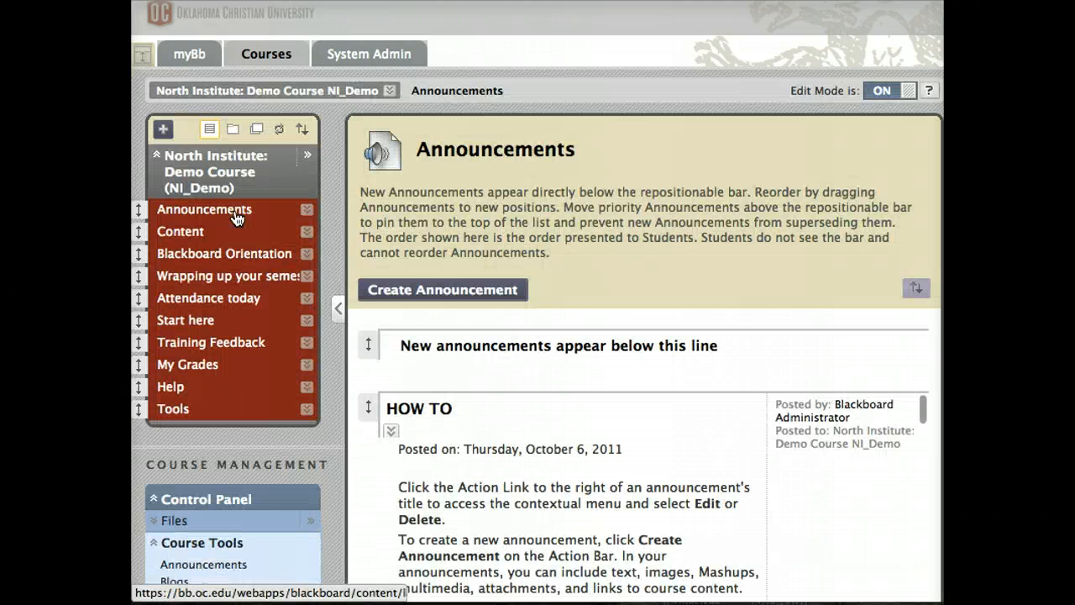
click(449, 301)
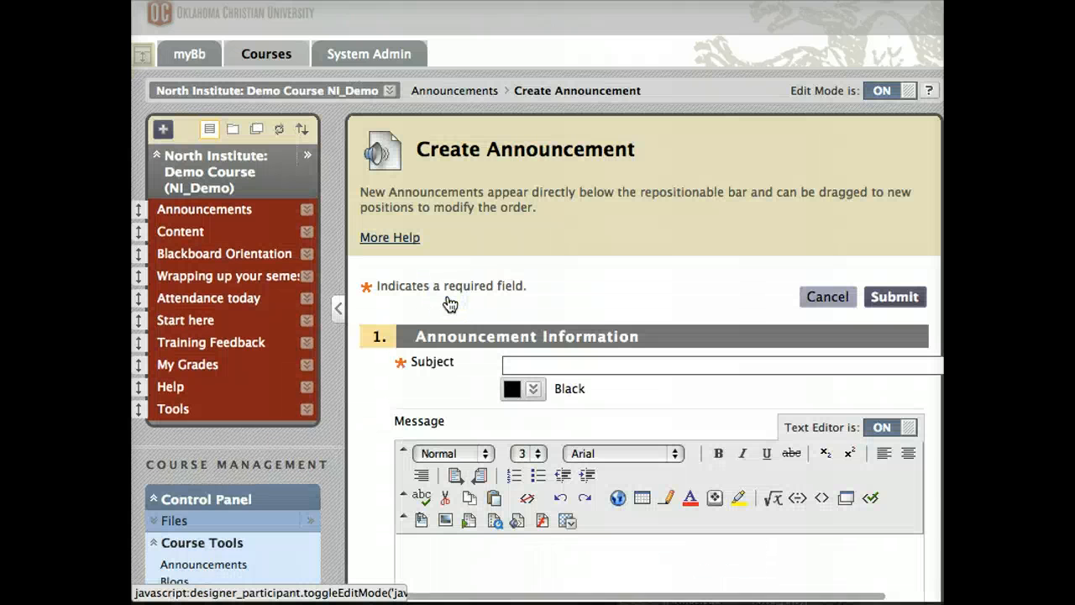
scroll(446, 305, down, 2)
click(530, 267)
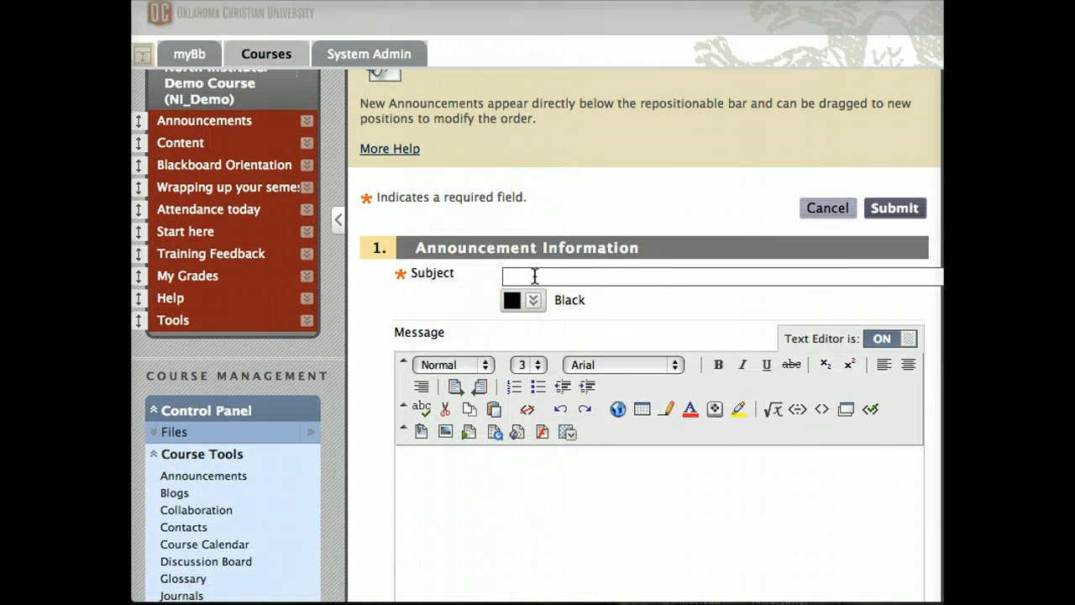
click(534, 276)
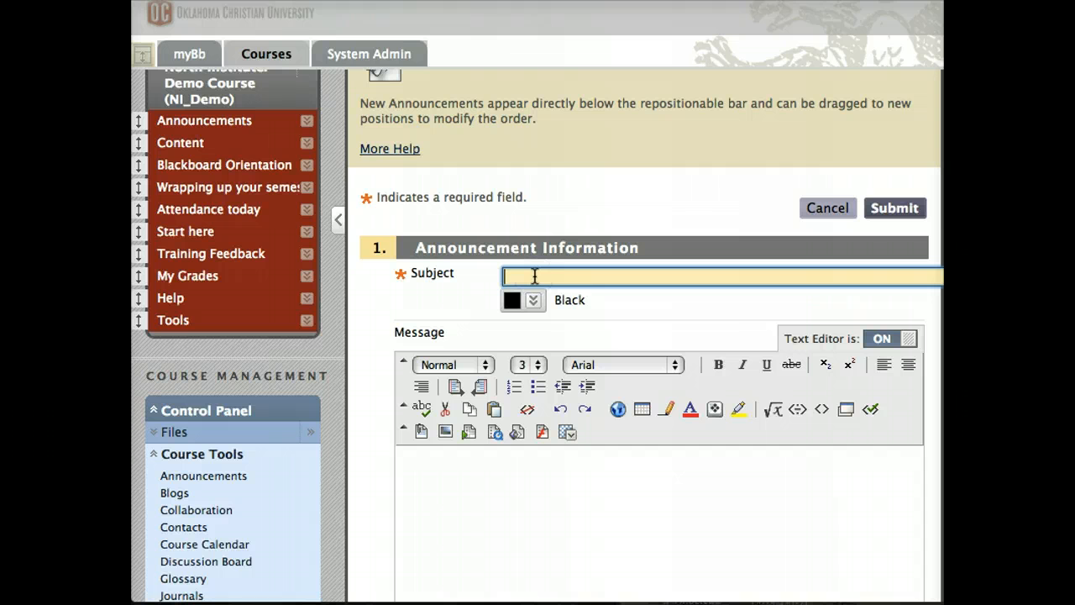
click(506, 466)
scroll(508, 470, down, 2)
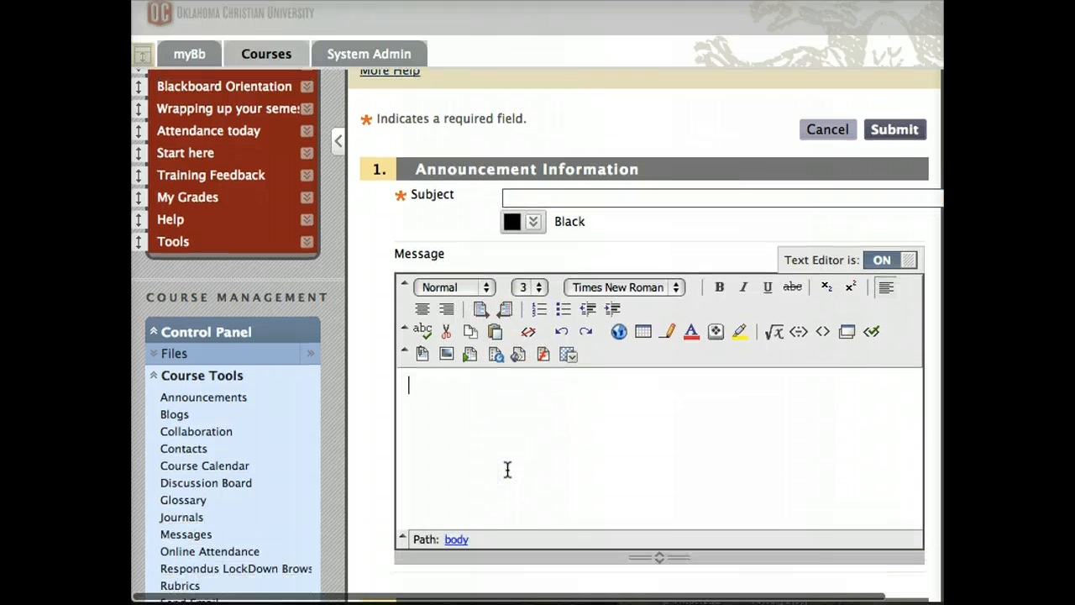
Step: Set the new announcement to send a copy by email immediately
scroll(507, 470, down, 3)
scroll(507, 470, down, 7)
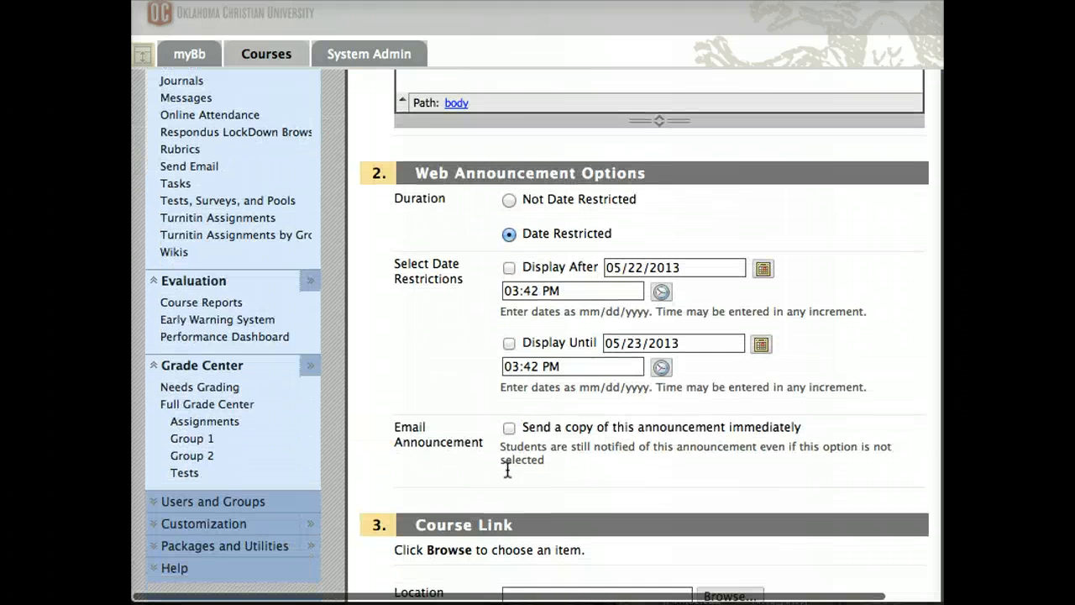
scroll(508, 470, down, 3)
click(506, 354)
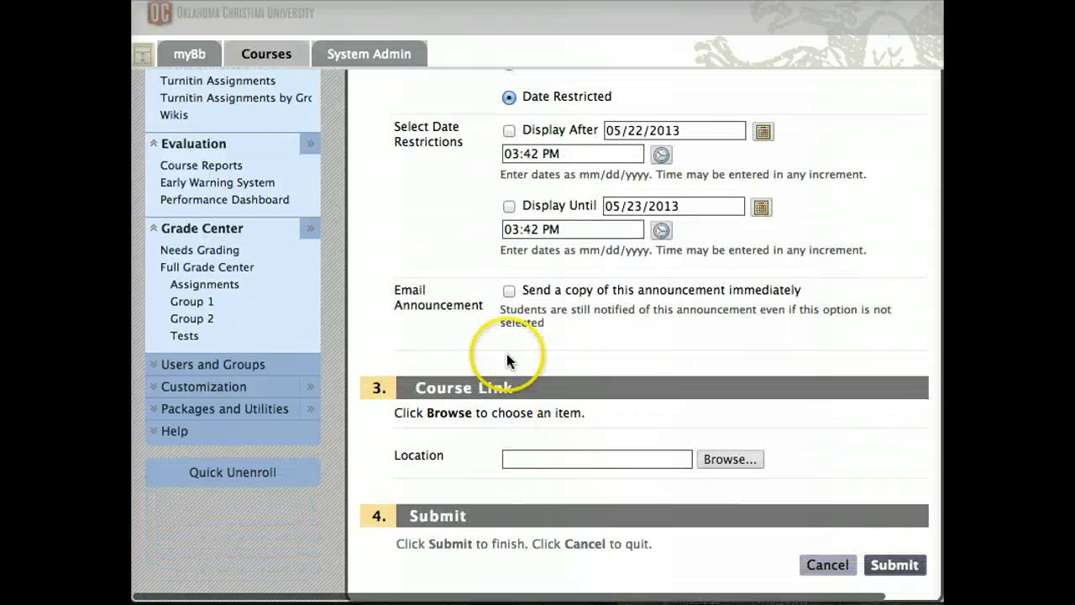
click(509, 290)
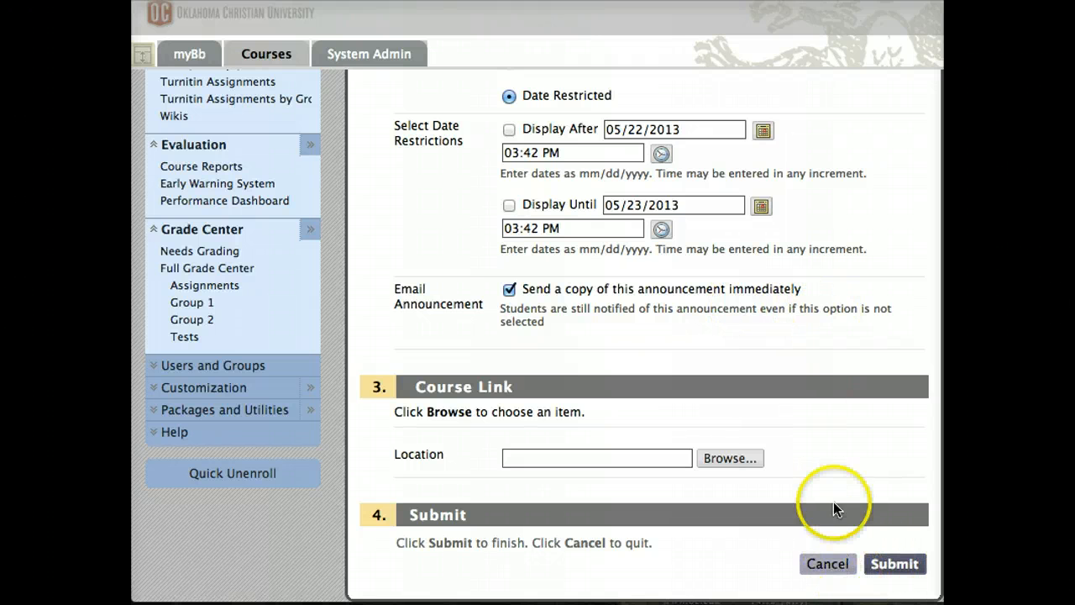
Step: Review the announcement's duration and date restriction options, and cancel the announcement without submitting it
scroll(833, 546, up, 5)
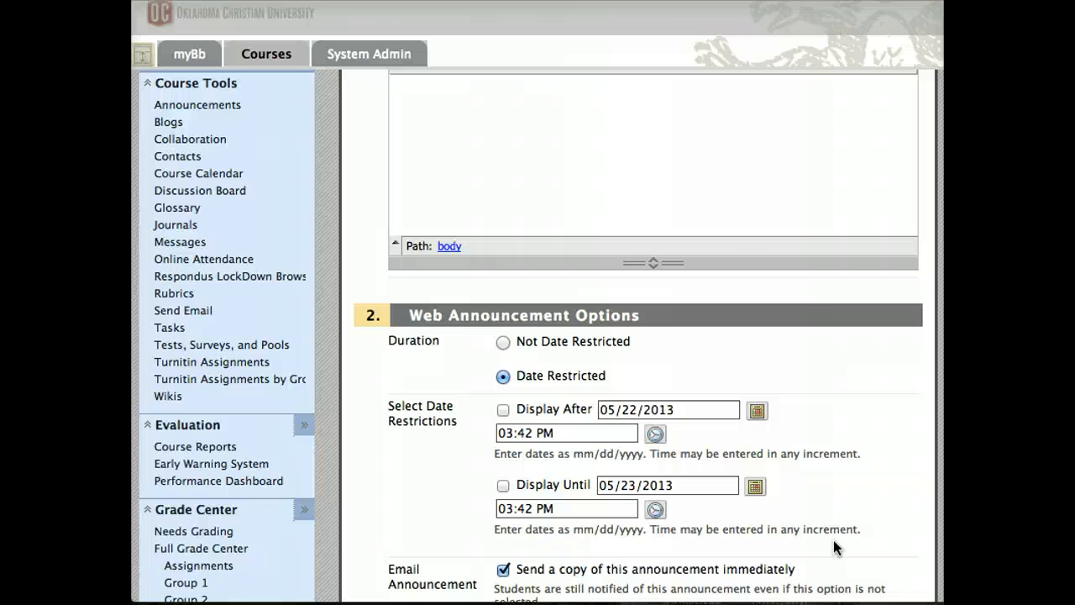
scroll(833, 546, down, 5)
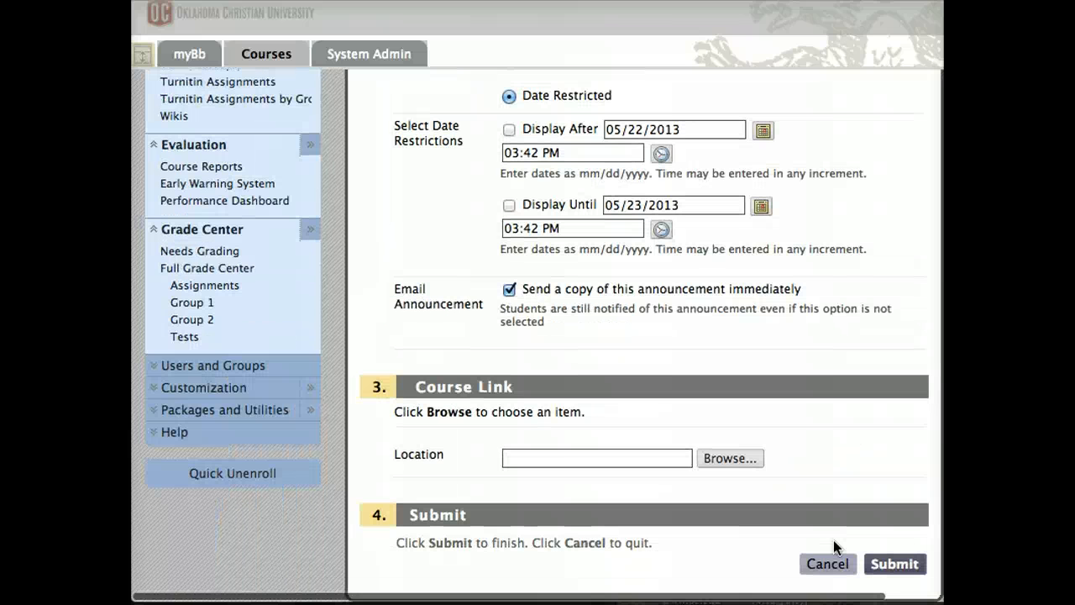
click(829, 565)
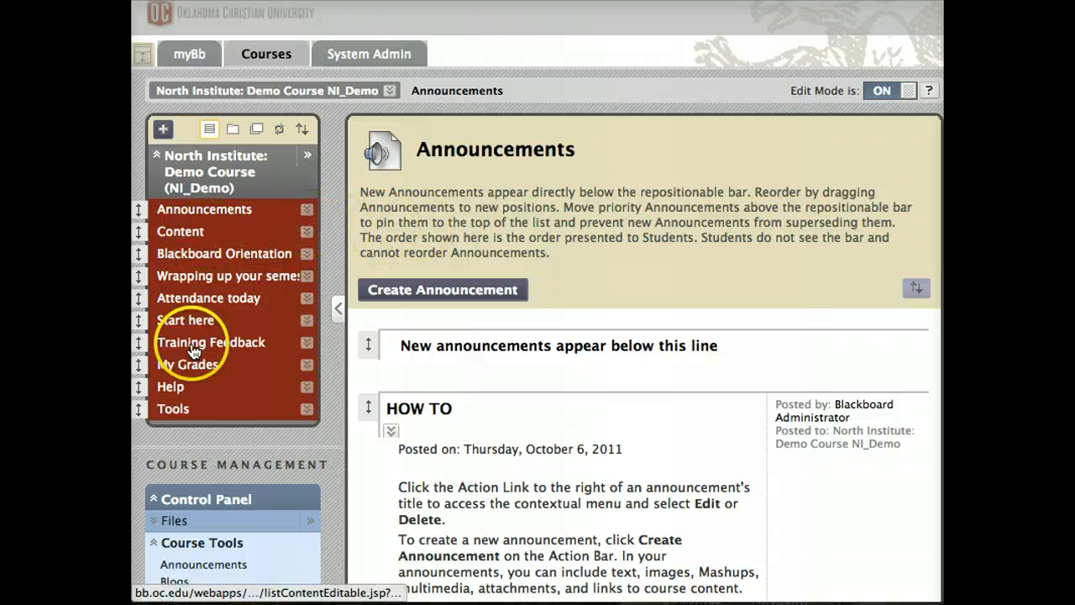
Step: Open the Send Email tool from the course tools
scroll(191, 351, down, 4)
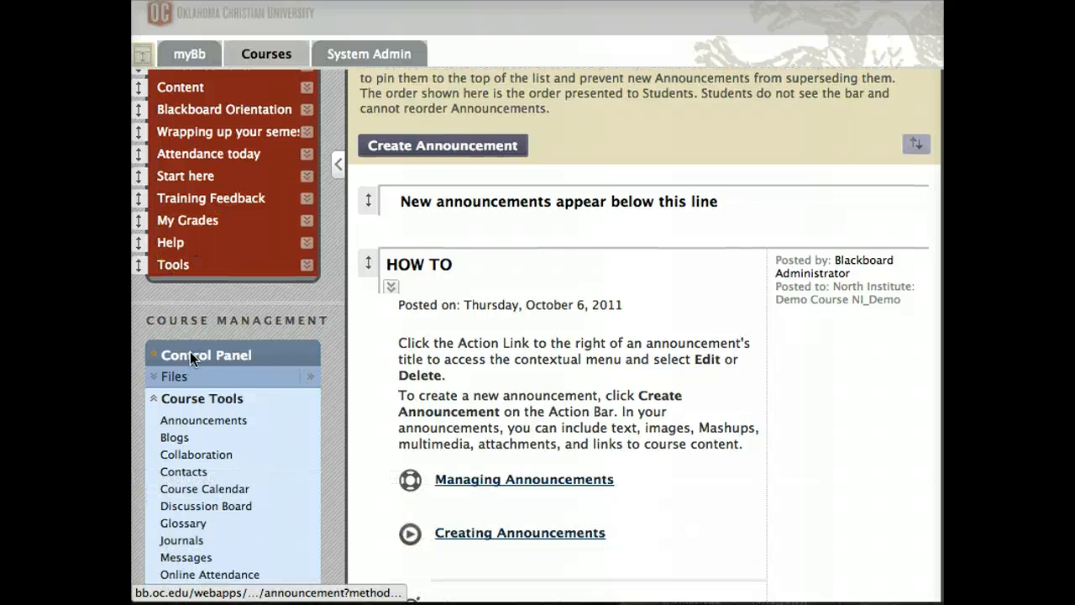
scroll(190, 351, down, 12)
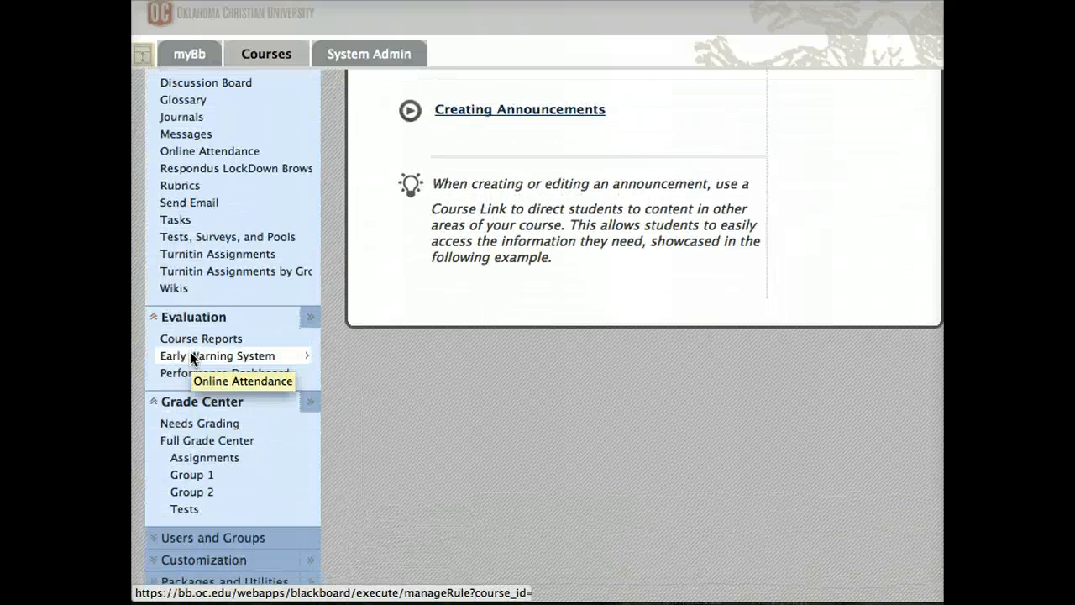
scroll(190, 351, up, 5)
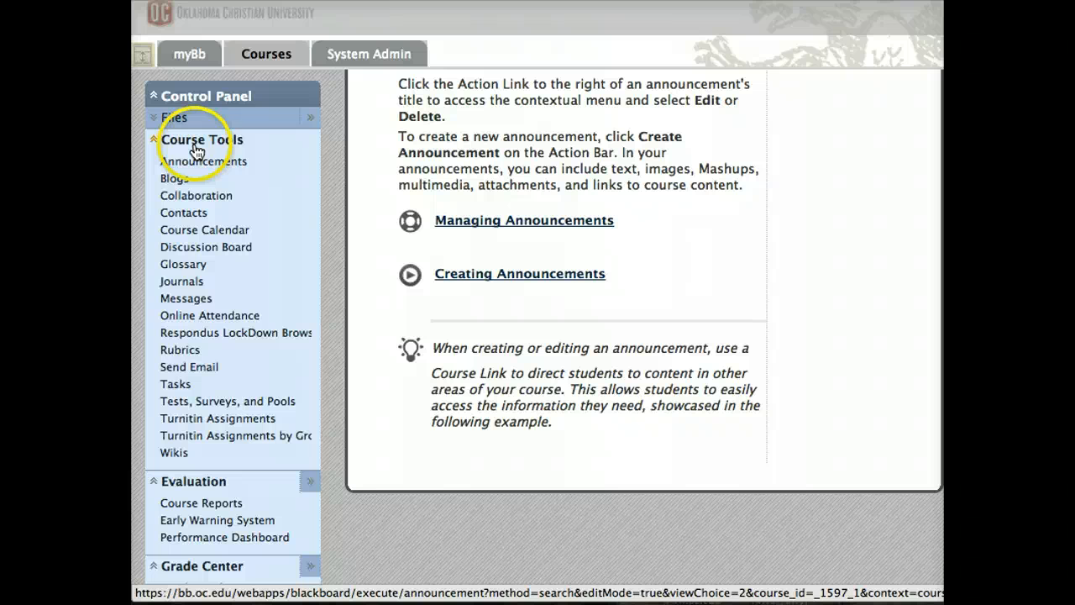
click(202, 368)
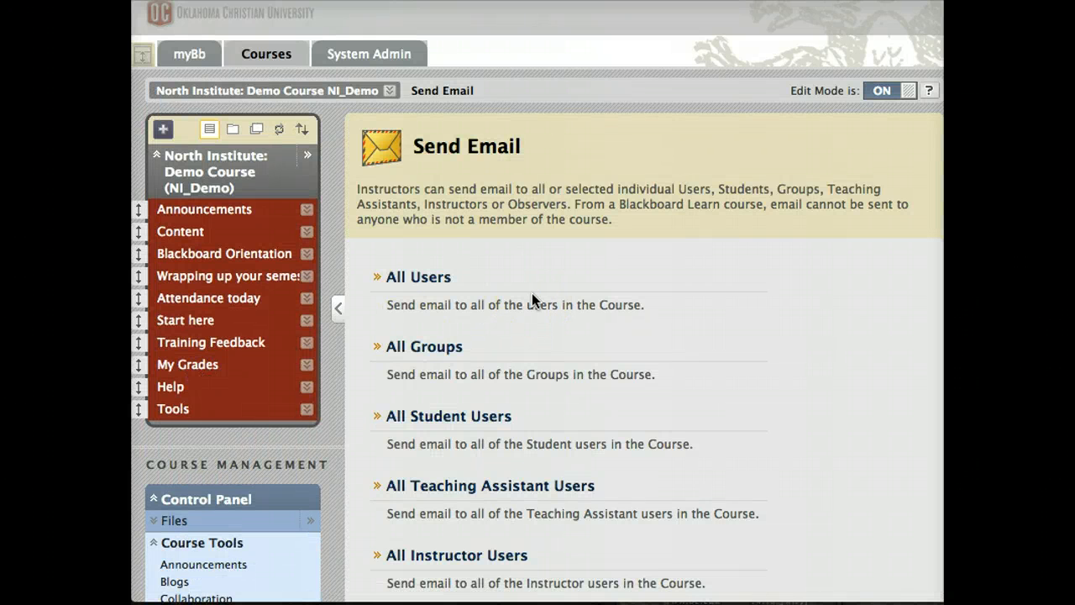
Step: Examine the recipient options for course email, from all users and groups to single or selected users, groups and observers
scroll(531, 300, down, 2)
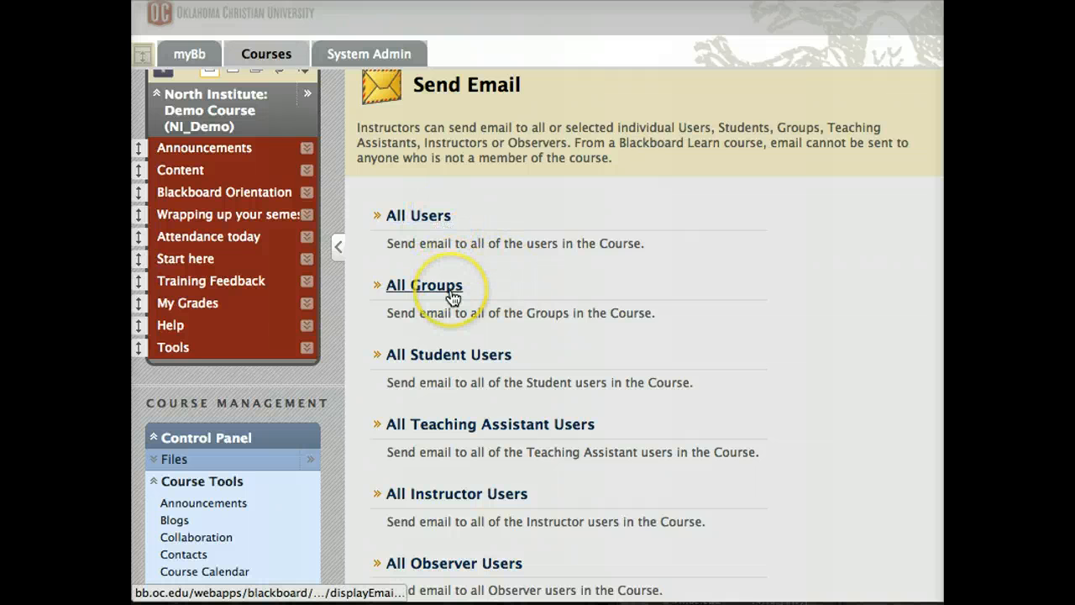
scroll(448, 355, down, 2)
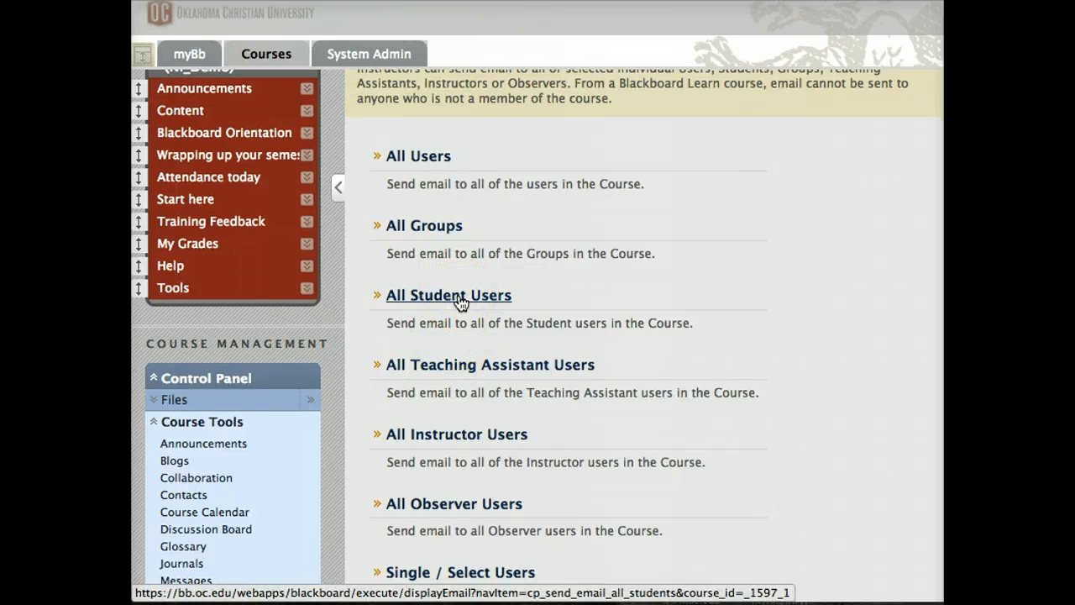
scroll(462, 286, down, 10)
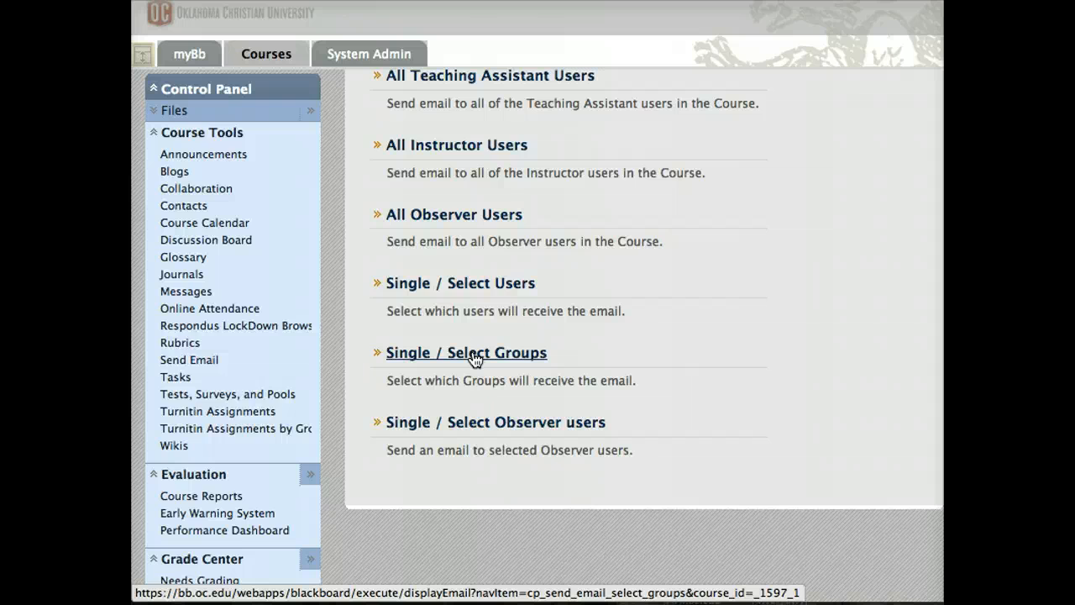
scroll(475, 360, up, 4)
scroll(473, 361, down, 3)
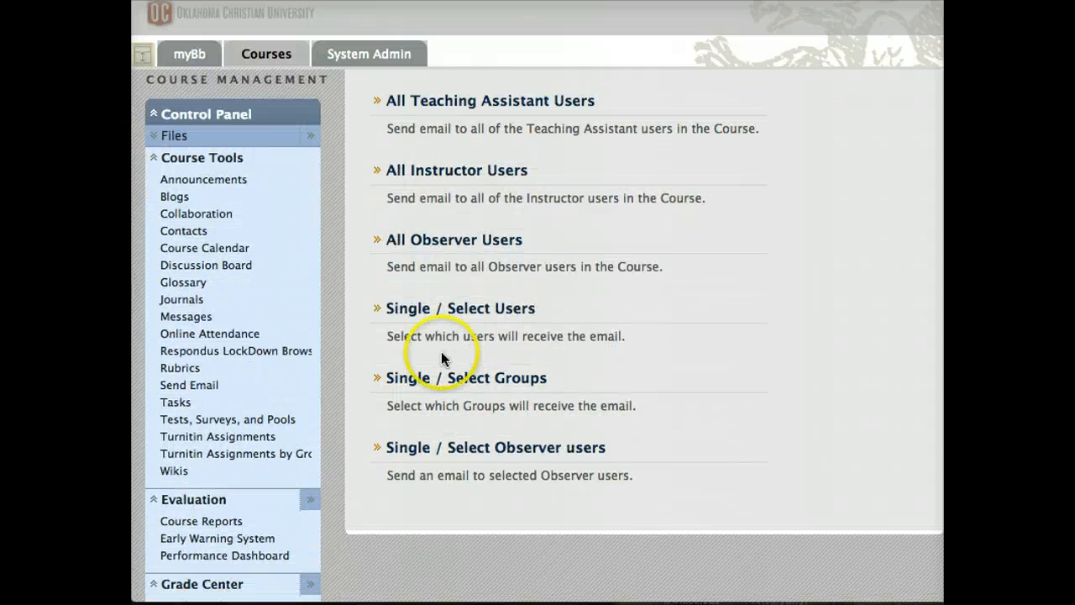
scroll(343, 343, up, 5)
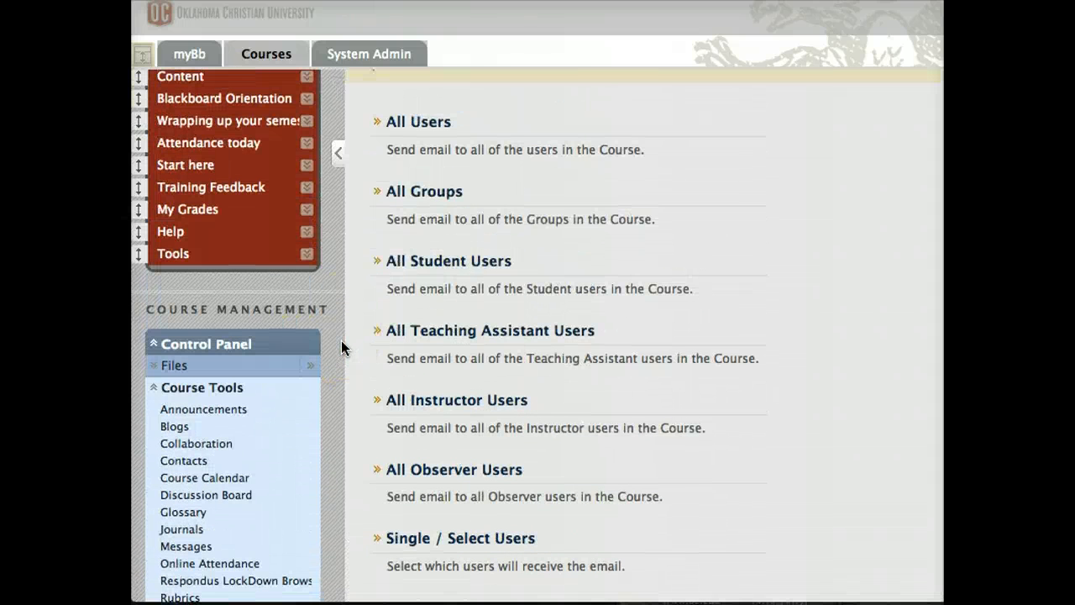
Step: Collapse the Course Tools list and open the Full Grade Center
scroll(341, 347, up, 3)
scroll(342, 340, down, 5)
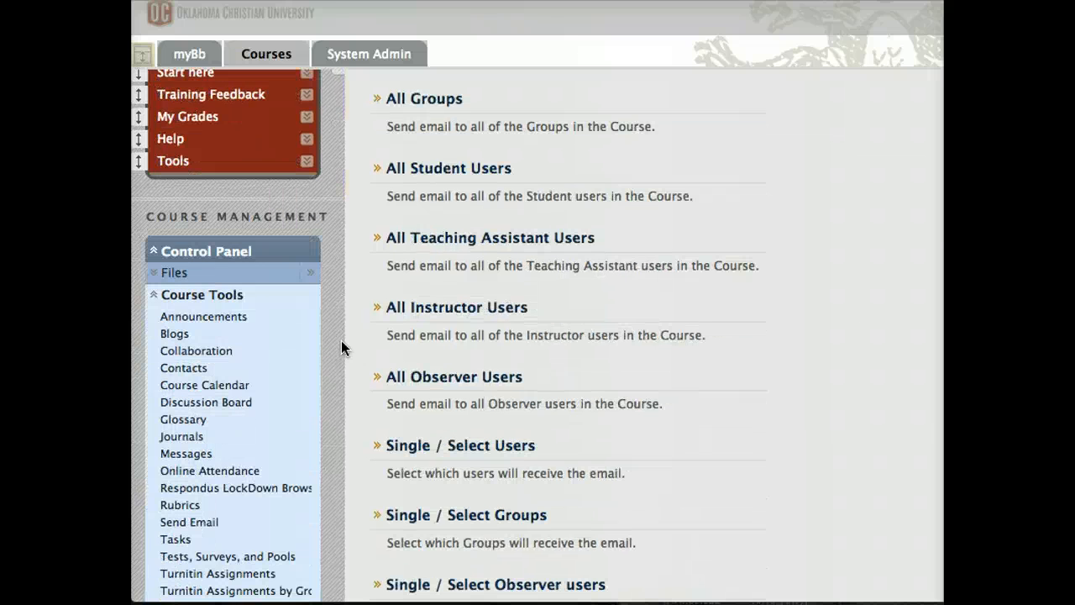
click(154, 296)
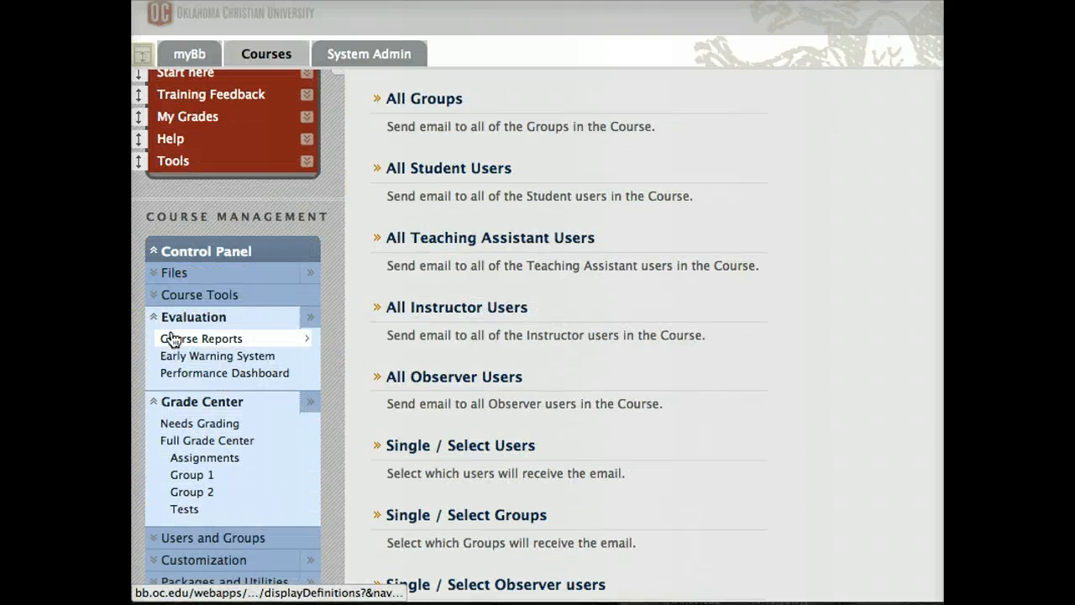
click(191, 407)
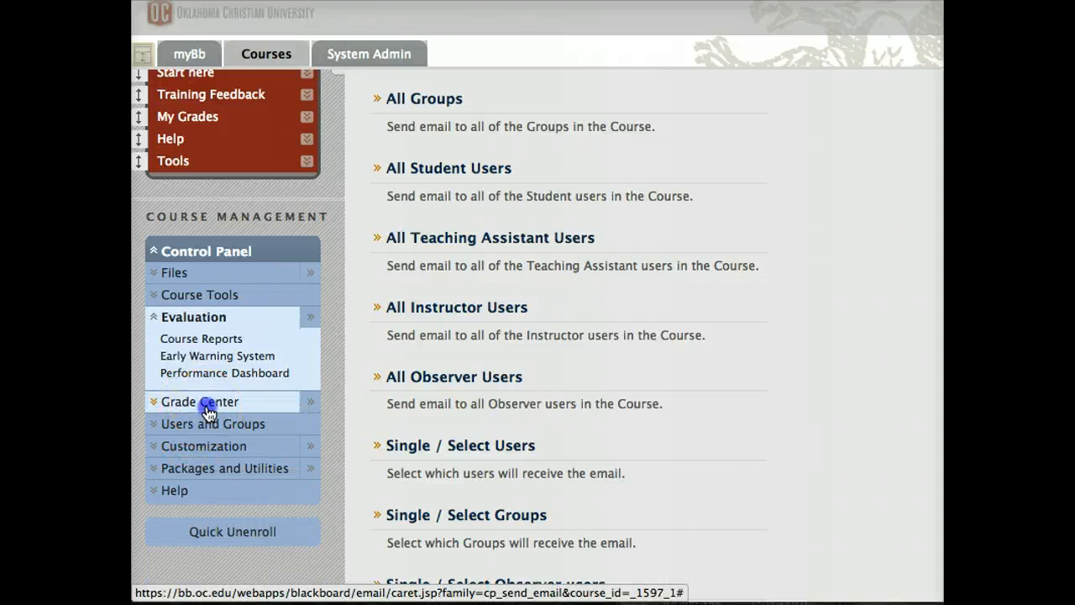
click(207, 410)
click(207, 440)
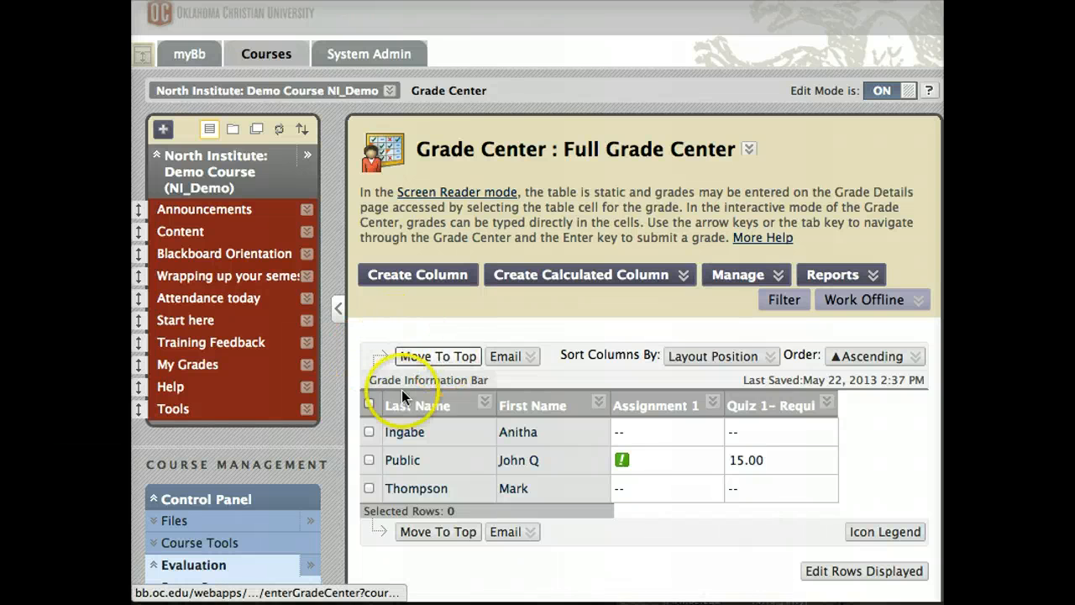
Step: Select all students in the Full Grade Center and open the email options for them
click(369, 403)
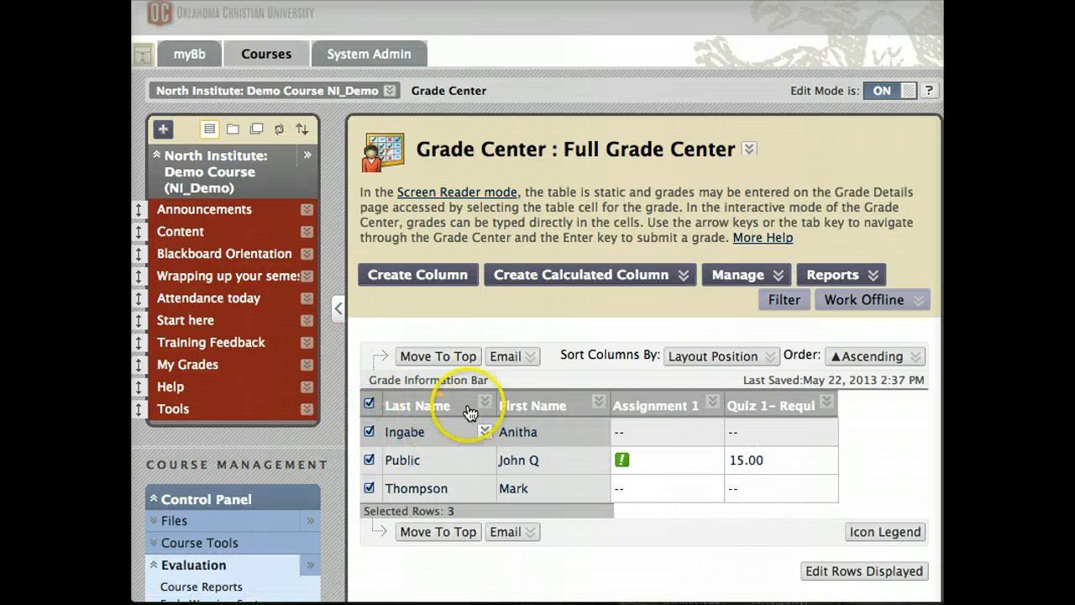
click(508, 357)
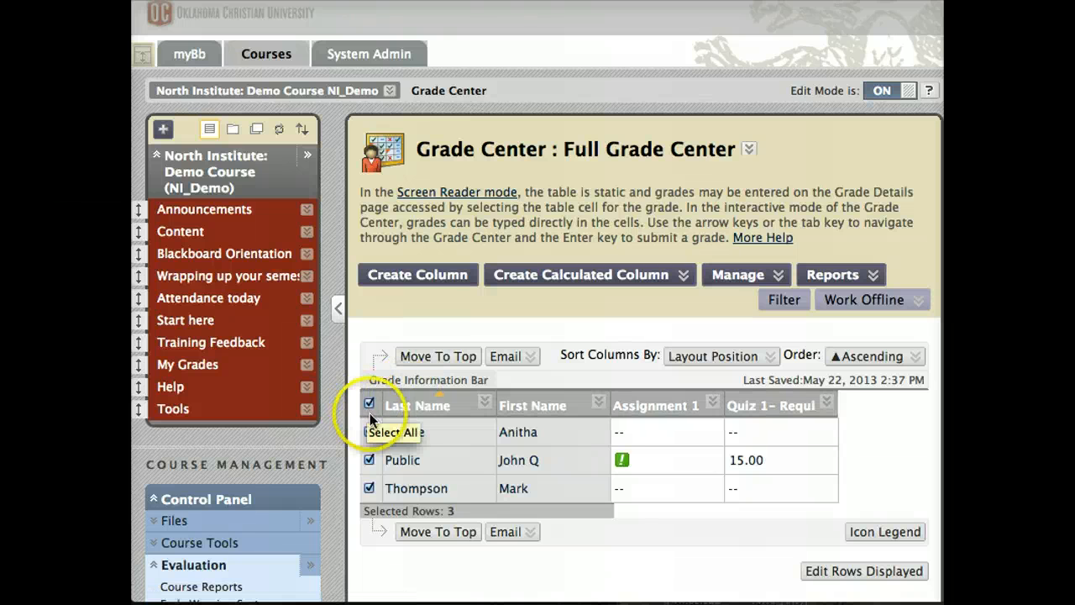
Step: Clear the selection of all students and select only the student in the second row for emailing
click(370, 461)
click(370, 460)
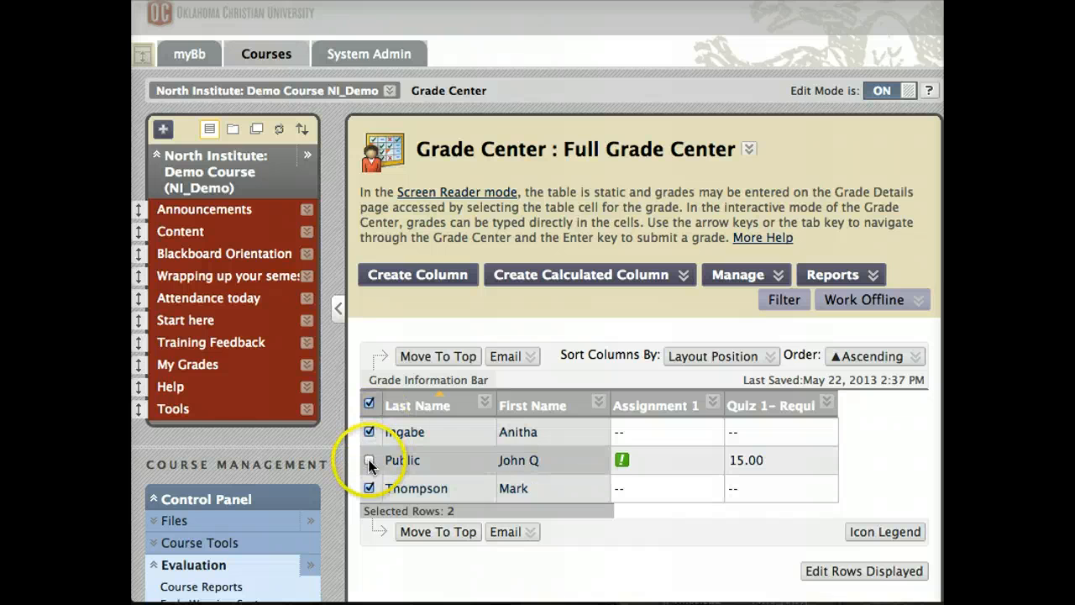
click(370, 405)
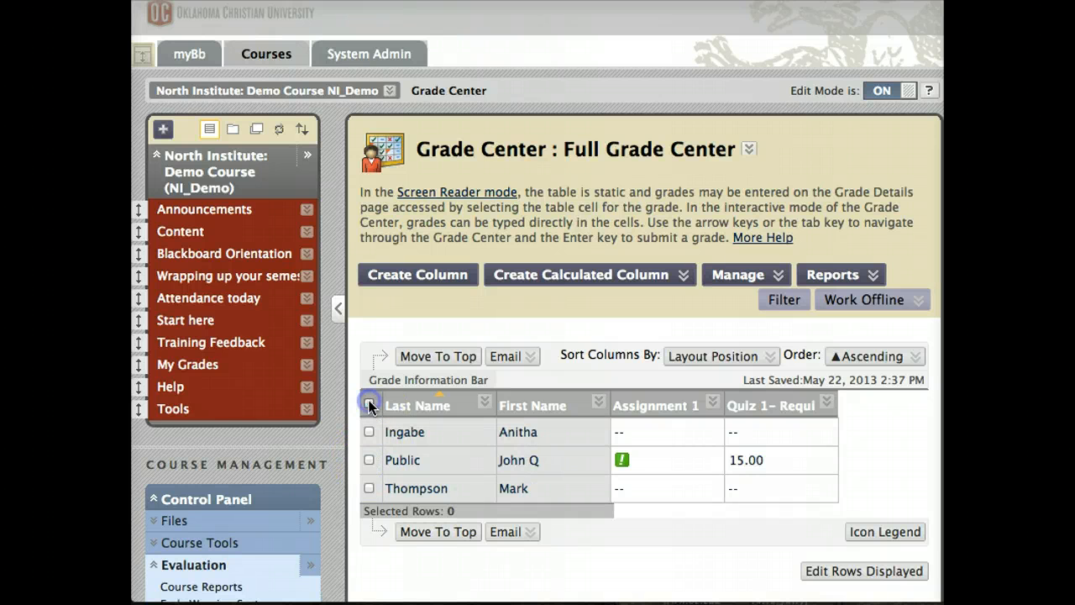
click(369, 462)
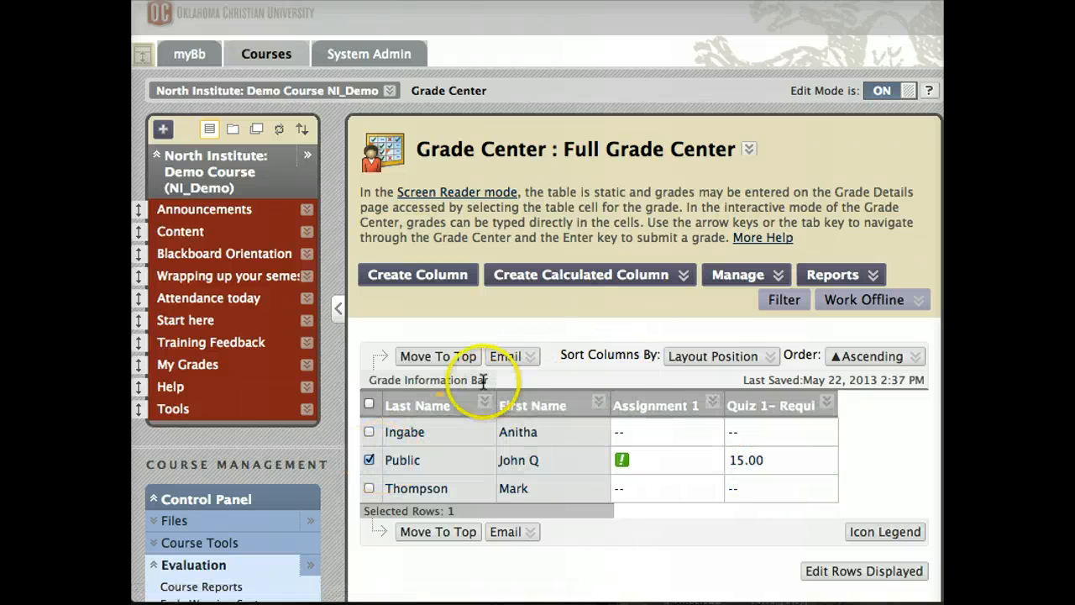
mouse_move(496, 368)
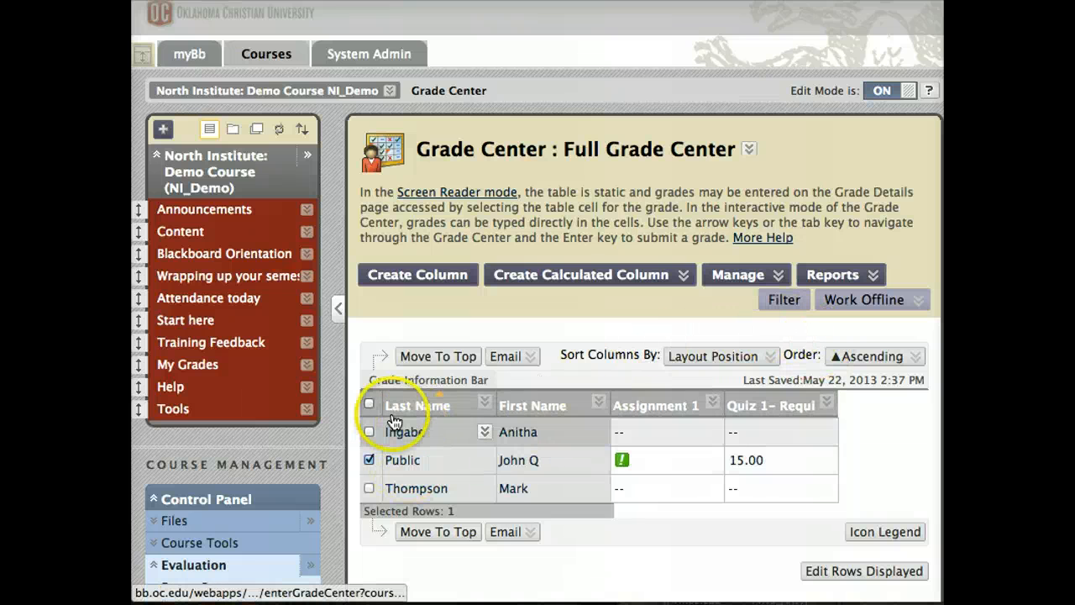
Step: Leave the Grade Center and return to the course's Content area
scroll(391, 424, down, 3)
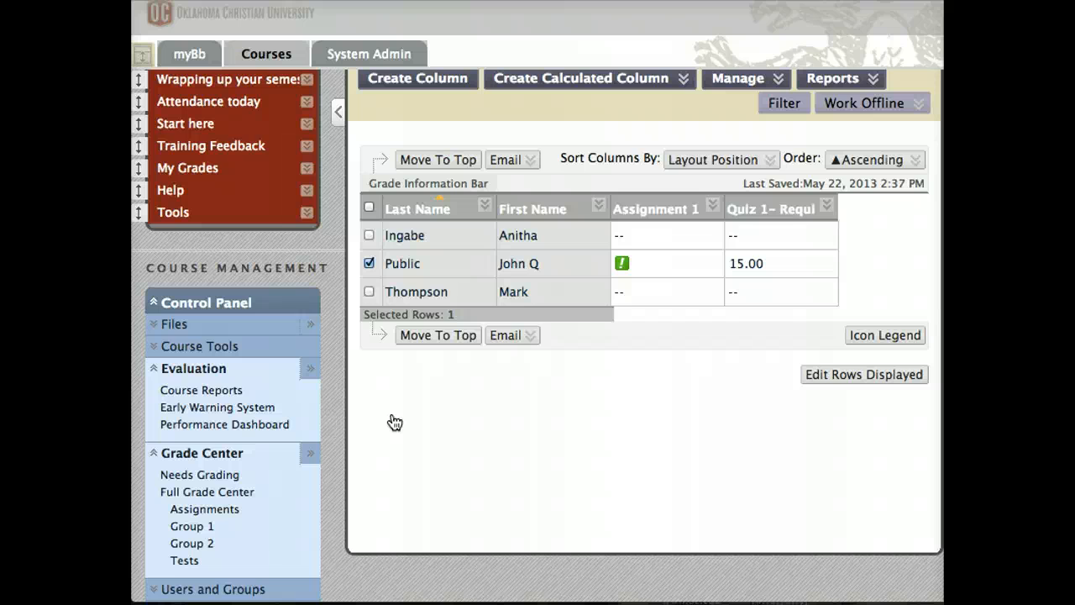
scroll(395, 421, up, 3)
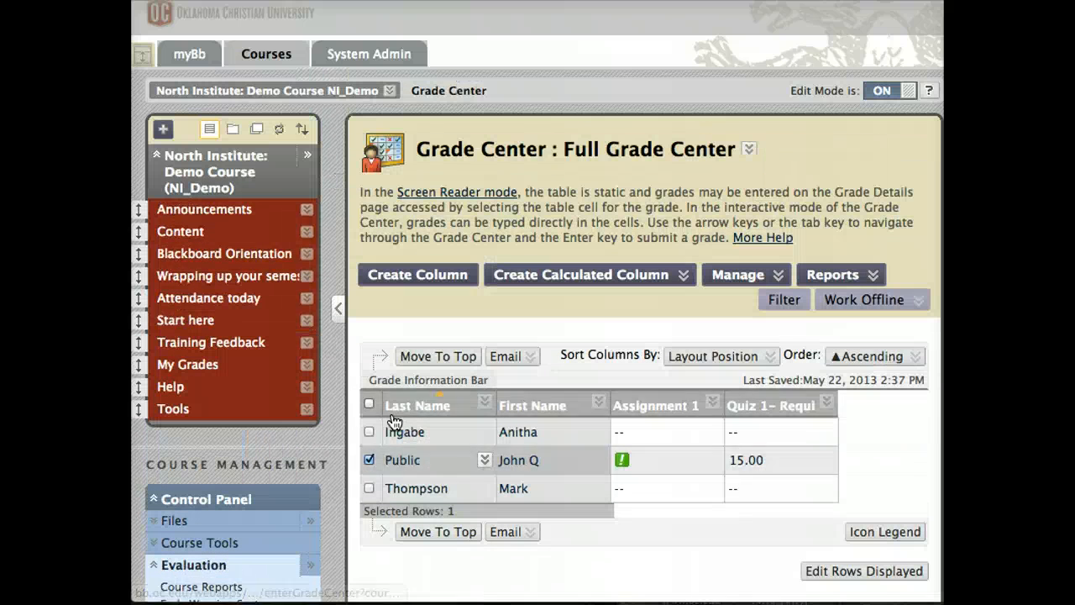
click(263, 254)
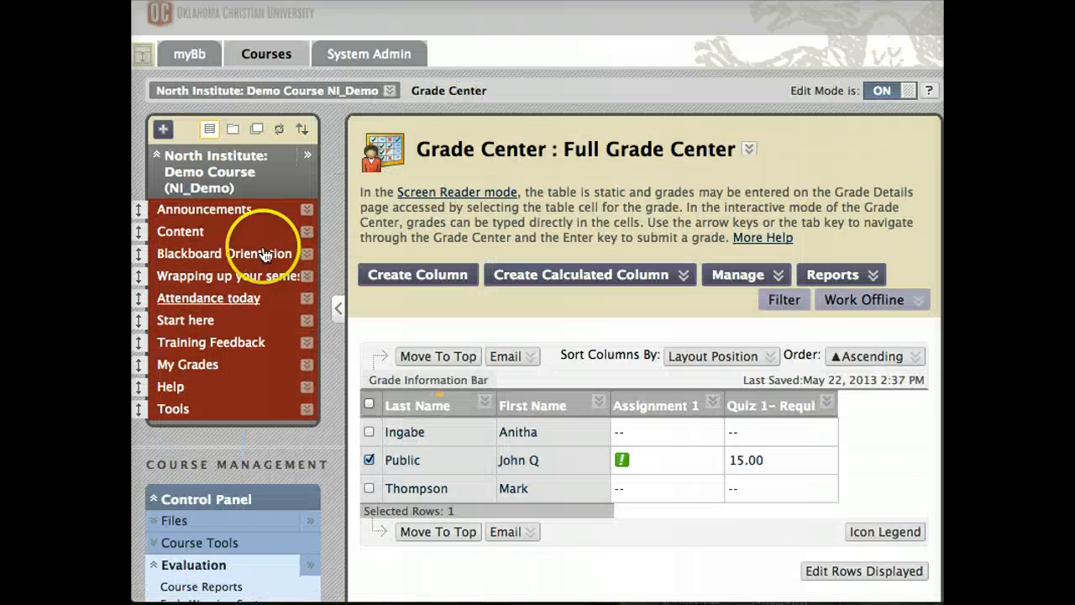
click(179, 242)
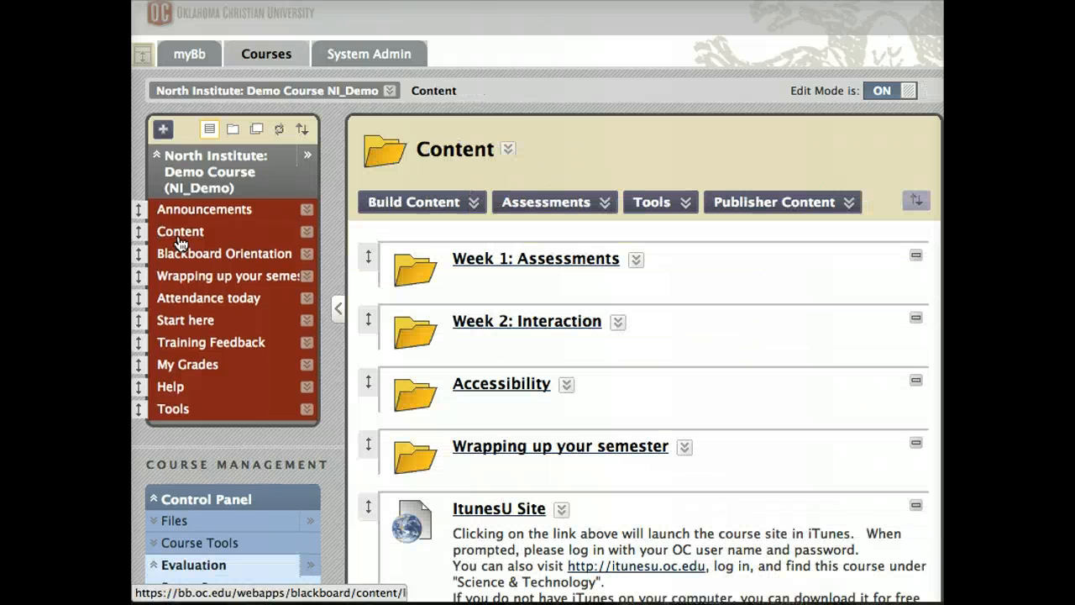
Step: Open the Week 2: Interaction folder and view its Glacier Melt discussion forum
click(542, 330)
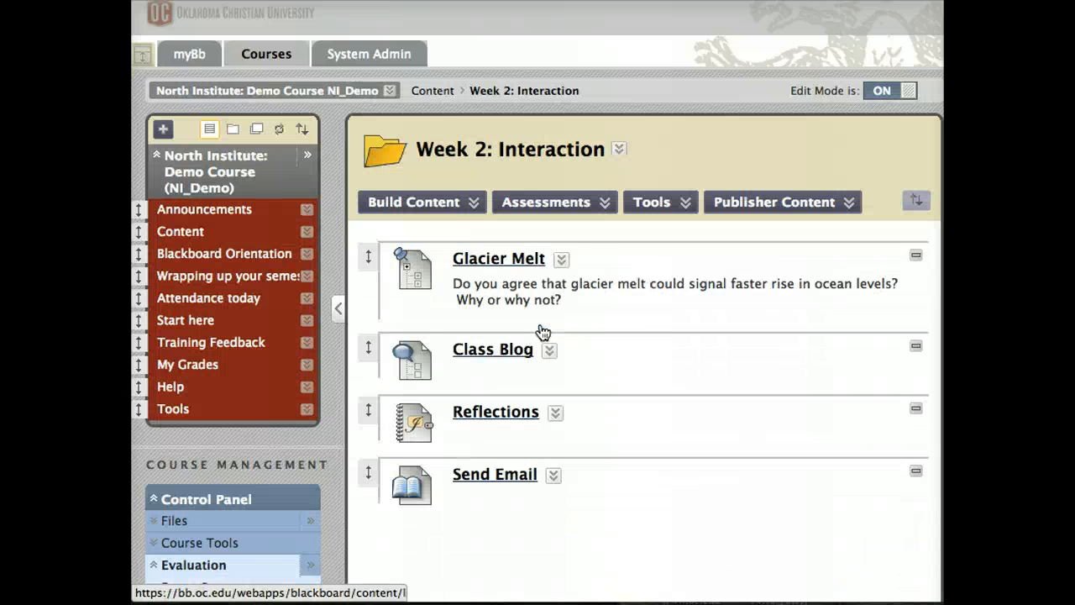
scroll(542, 330, down, 1)
click(509, 211)
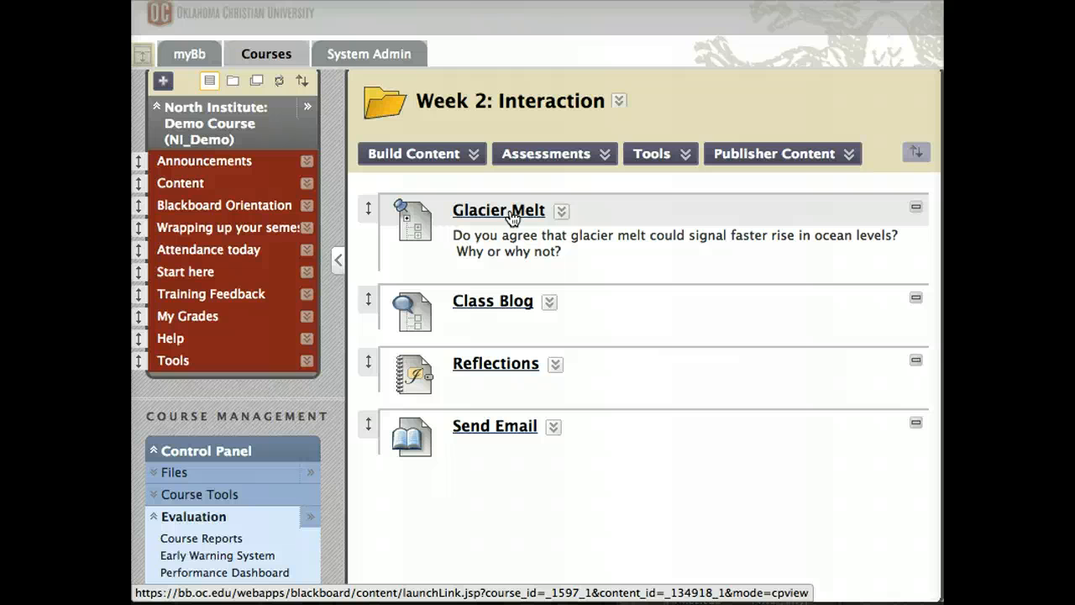
click(512, 216)
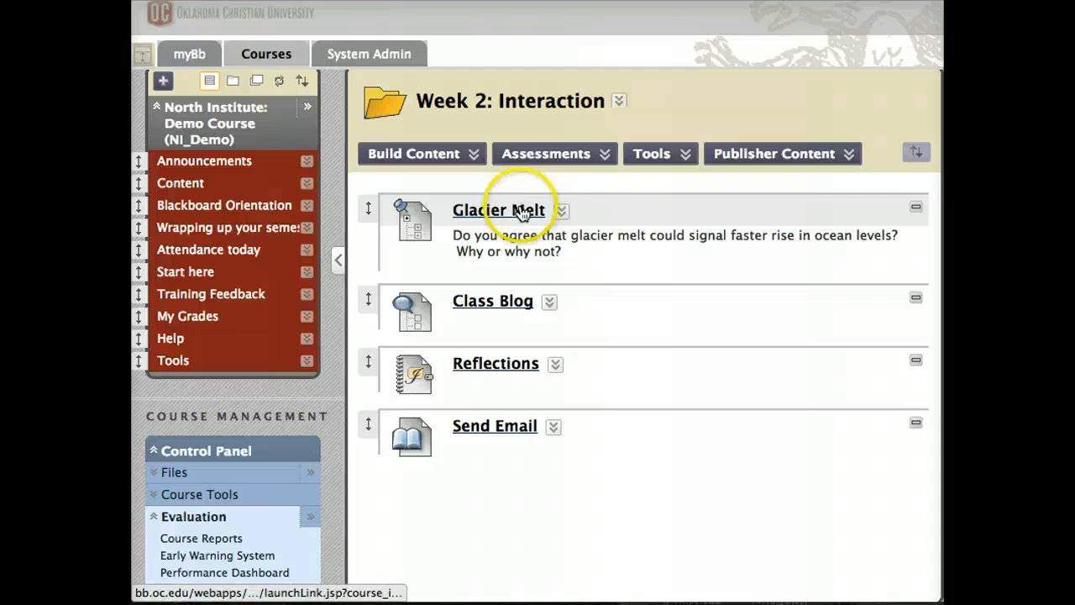
click(518, 215)
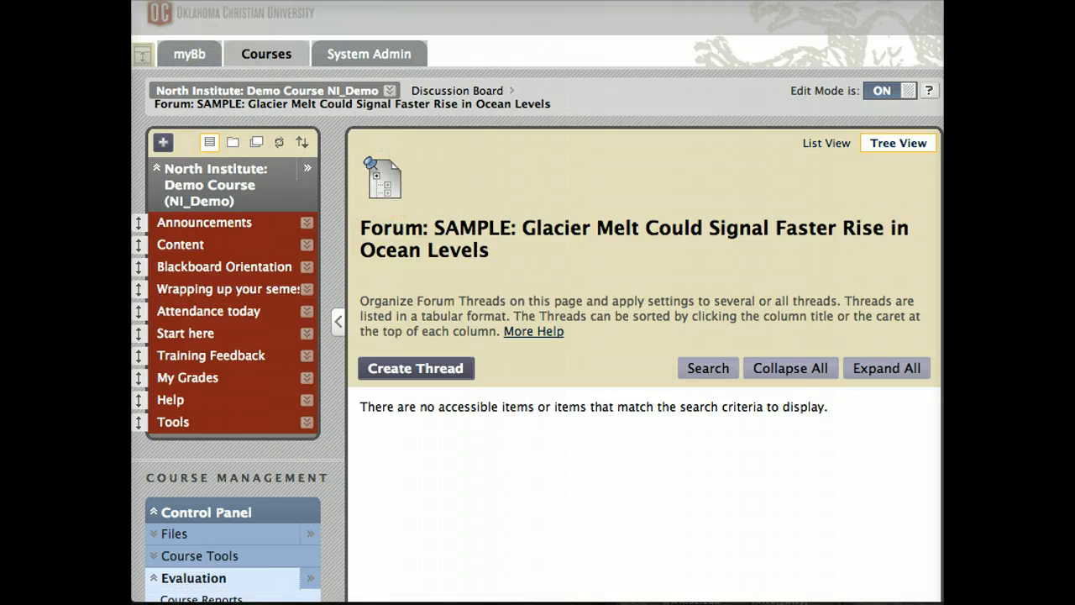
Step: Return to the Week 2: Interaction folder and view the kinds of content that can be built there
key(super+Left)
click(420, 154)
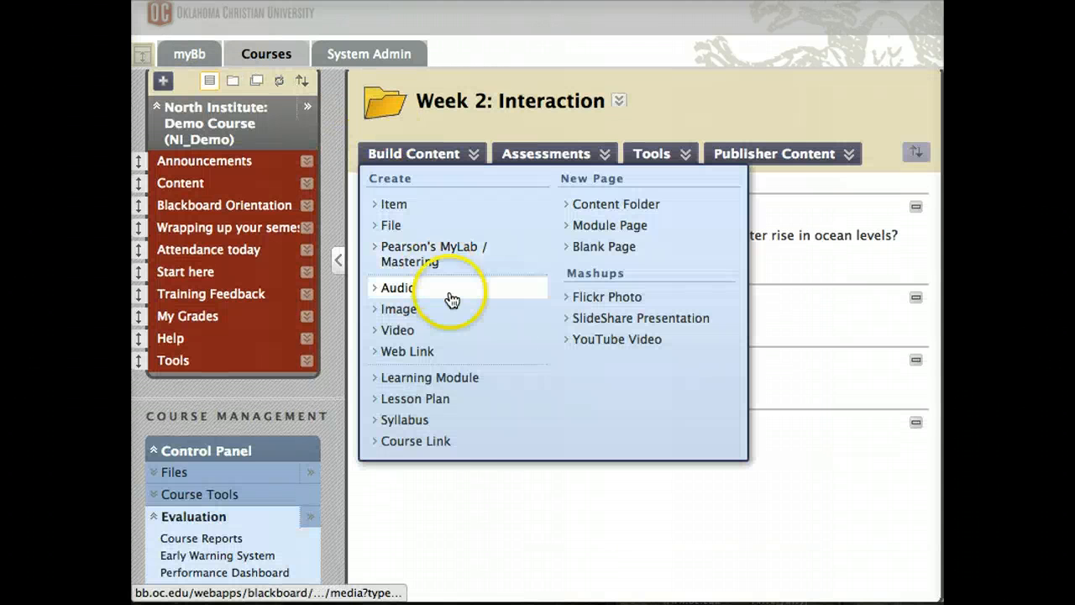
click(507, 313)
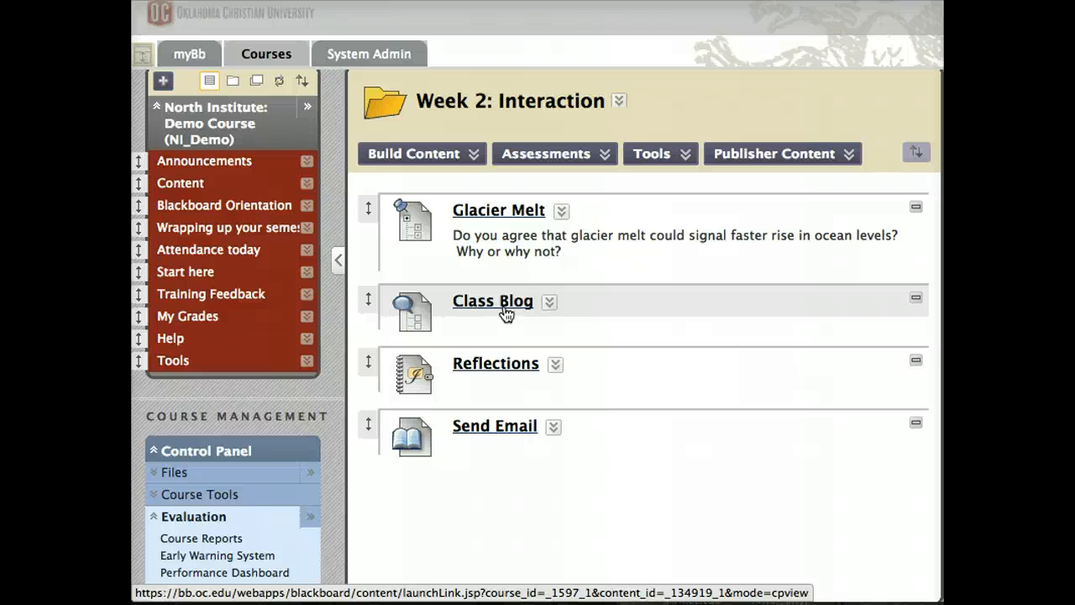
Step: Open the Class Blog and review the entry "Escaping Education's Death Valley" down to its comments
click(506, 312)
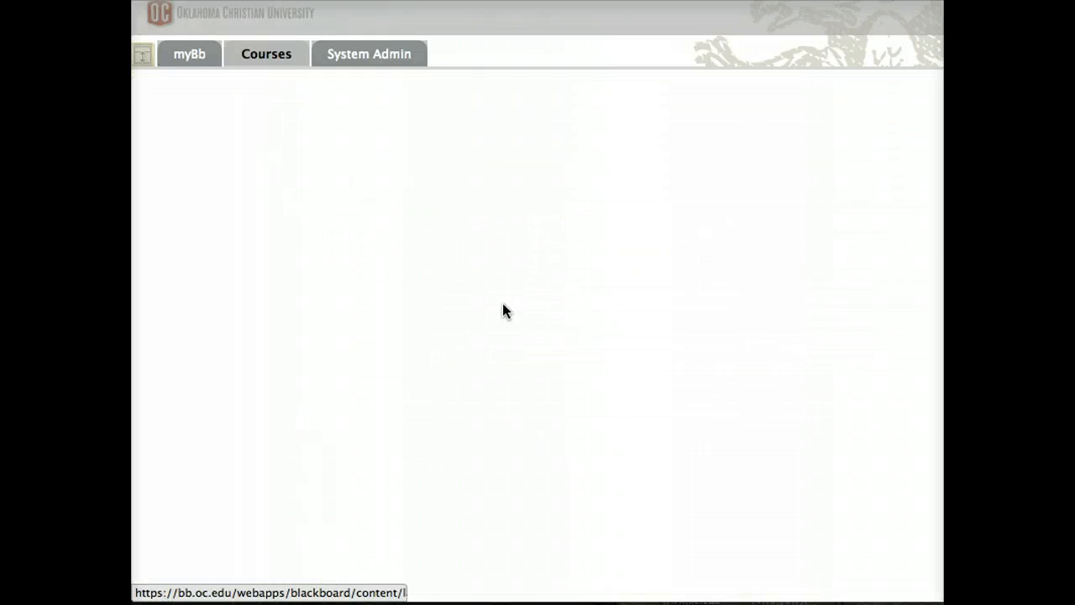
scroll(503, 303, down, 3)
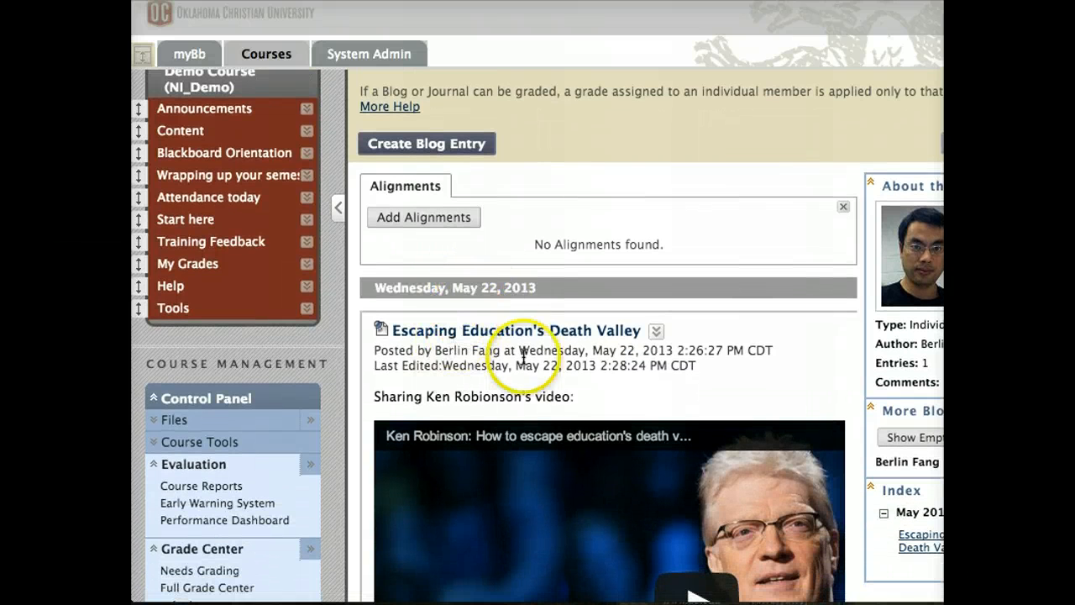
scroll(535, 360, down, 4)
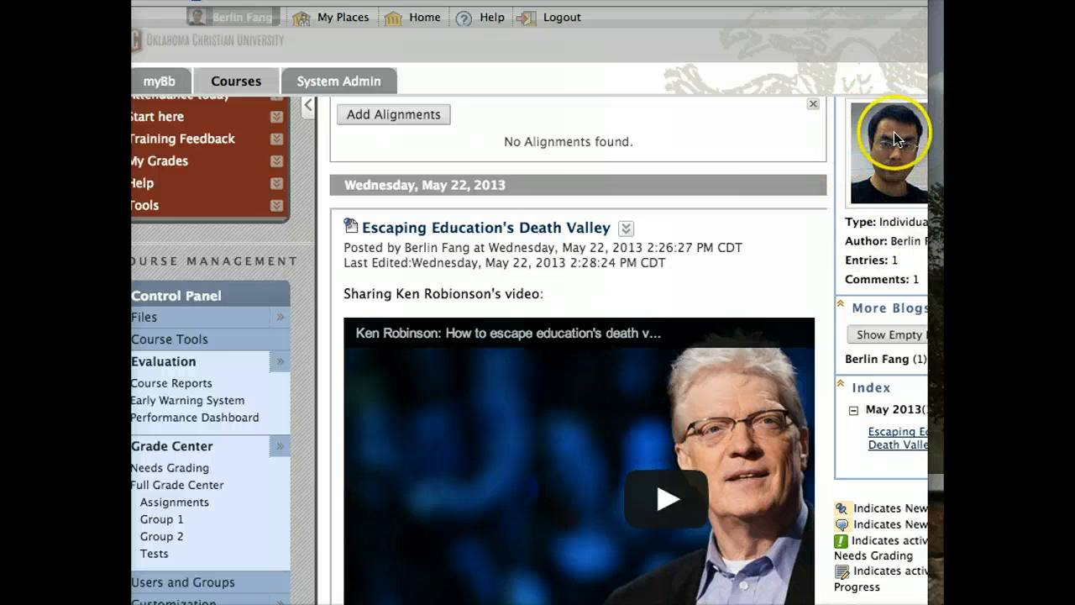
scroll(671, 334, down, 2)
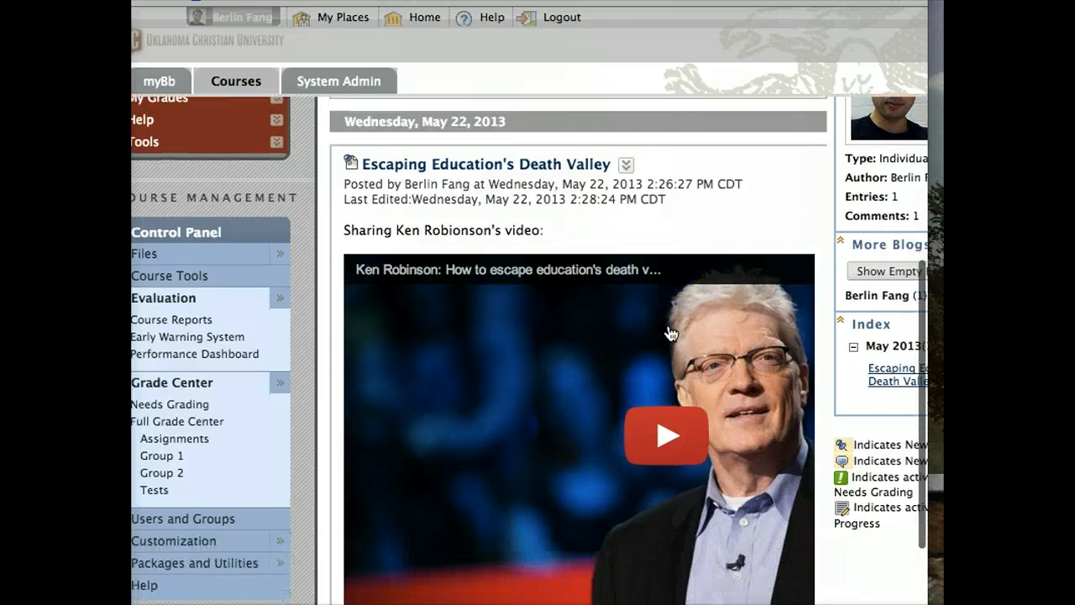
scroll(671, 334, down, 3)
scroll(671, 334, up, 3)
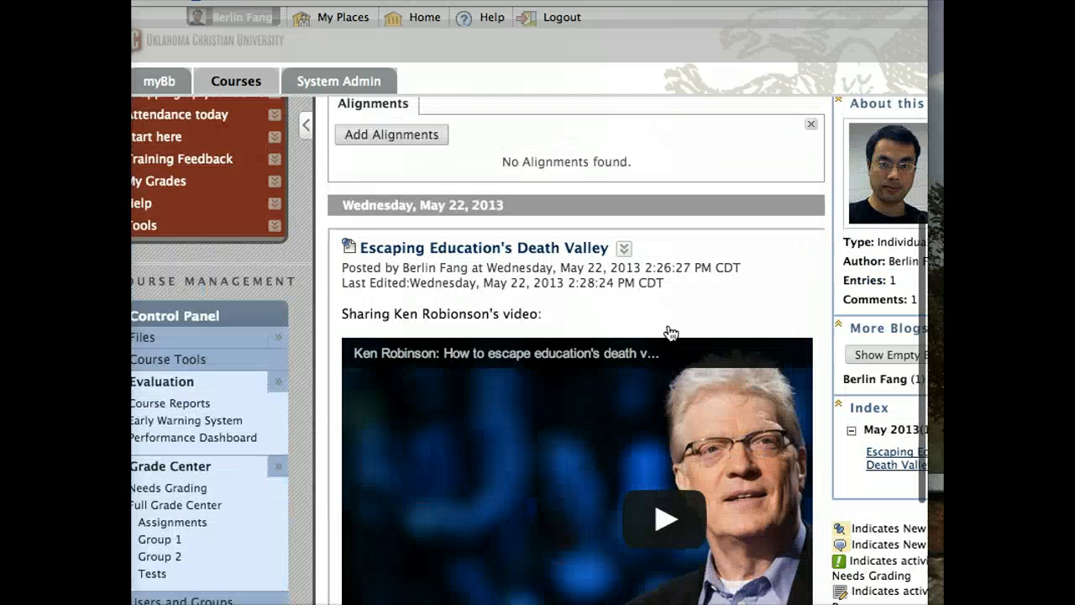
scroll(669, 330, down, 3)
scroll(670, 334, up, 3)
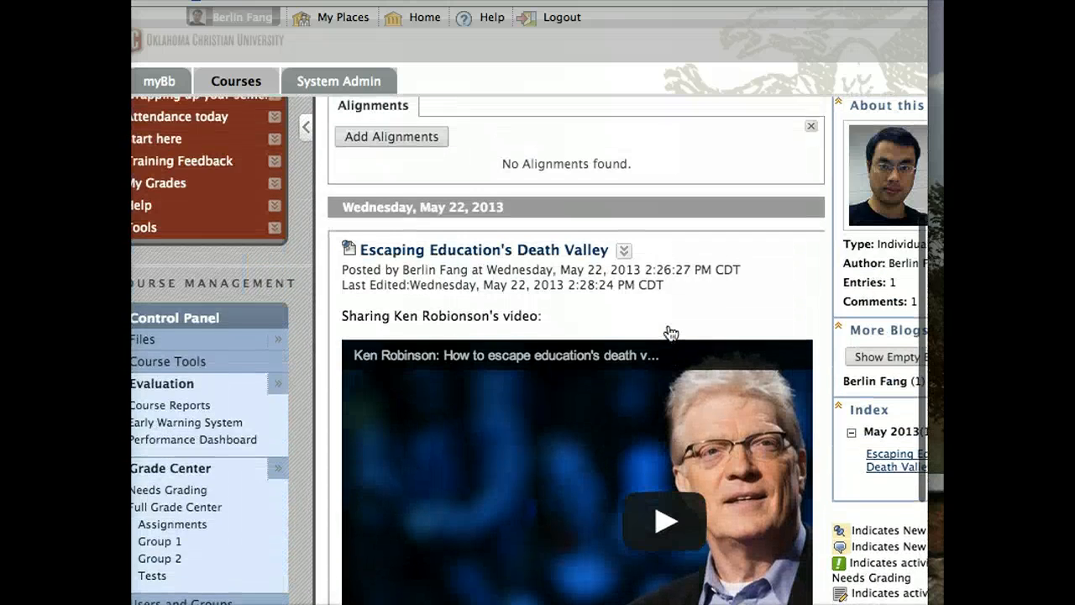
scroll(668, 331, down, 3)
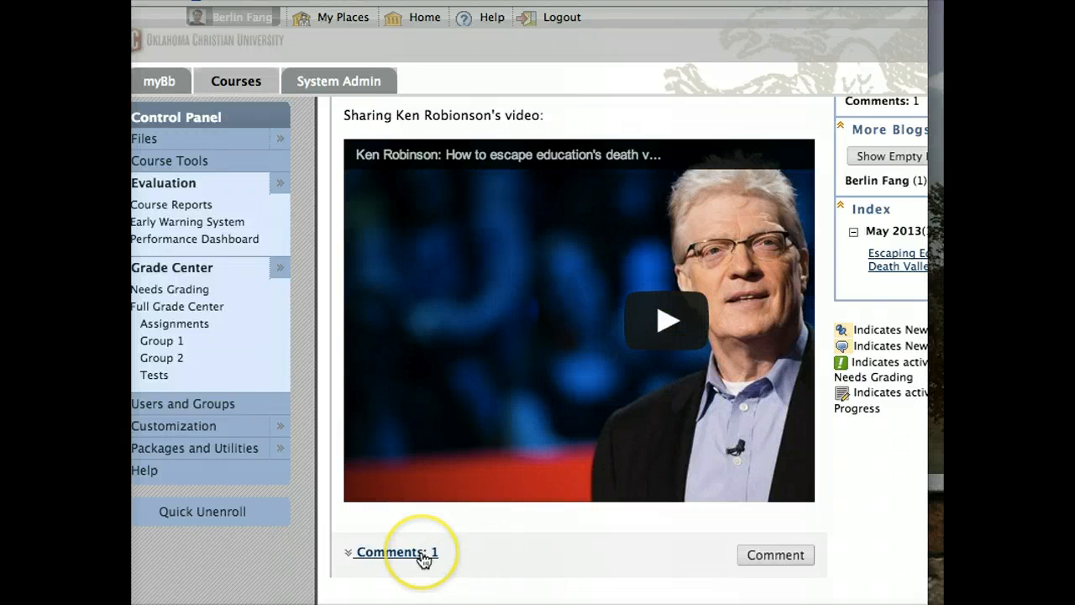
scroll(444, 384, up, 3)
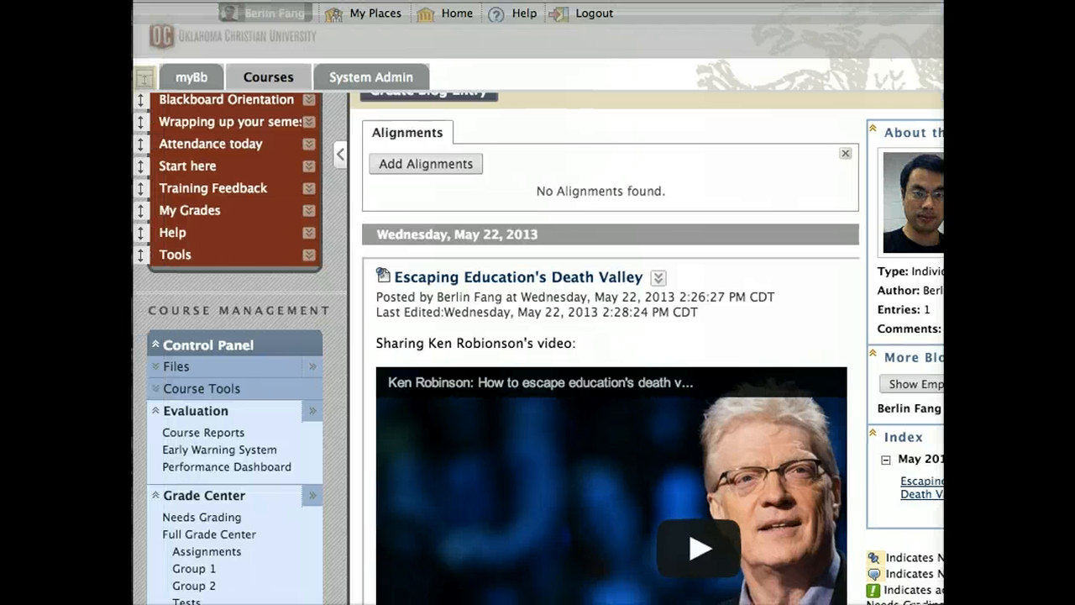
Step: Leave the Class Blog through the course's Content area and reopen the Week 2: Interaction folder
scroll(602, 164, up, 5)
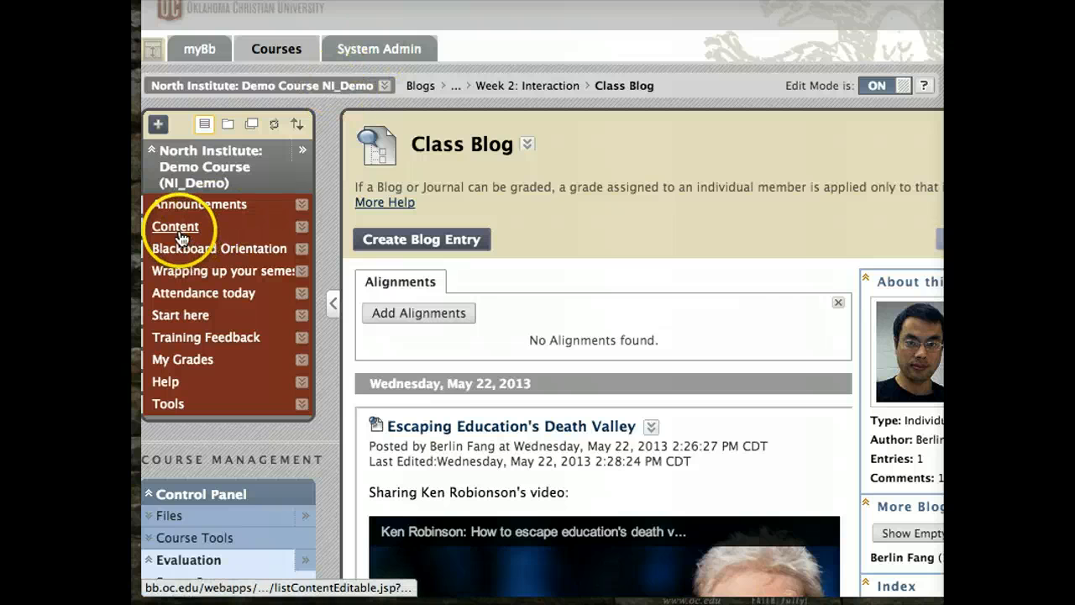
click(178, 237)
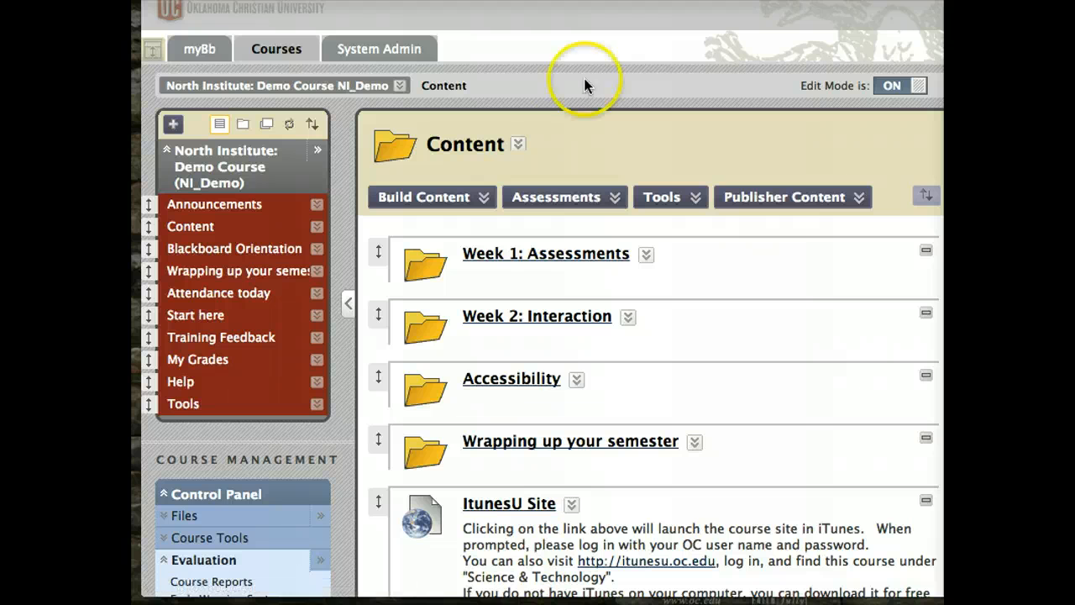
click(559, 314)
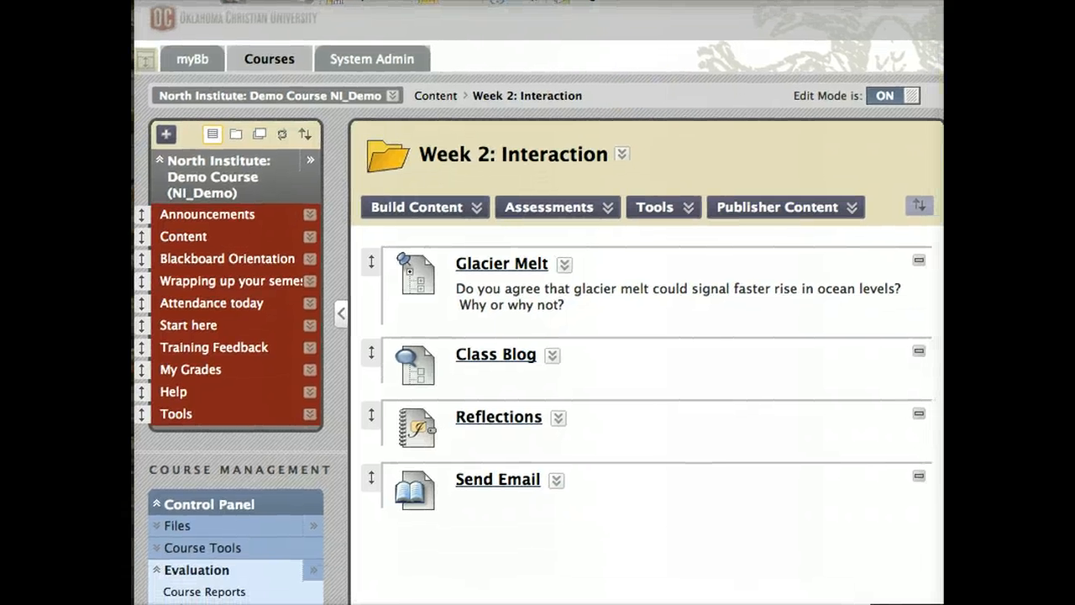
Step: View the tools that can be added to the Week 2: Interaction folder, including the additional ones, and close the list
click(659, 207)
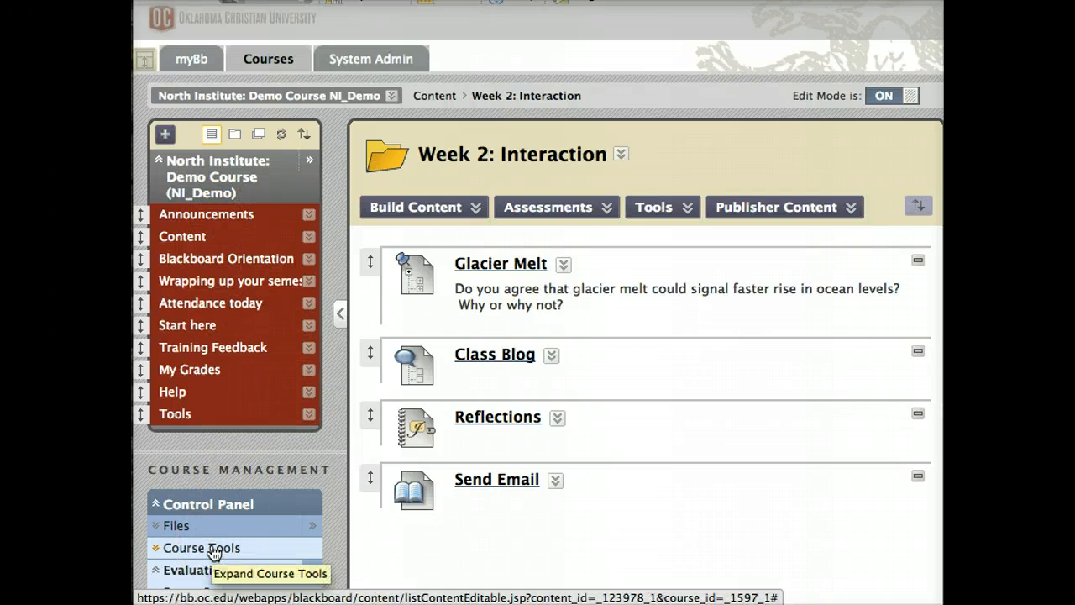
click(193, 570)
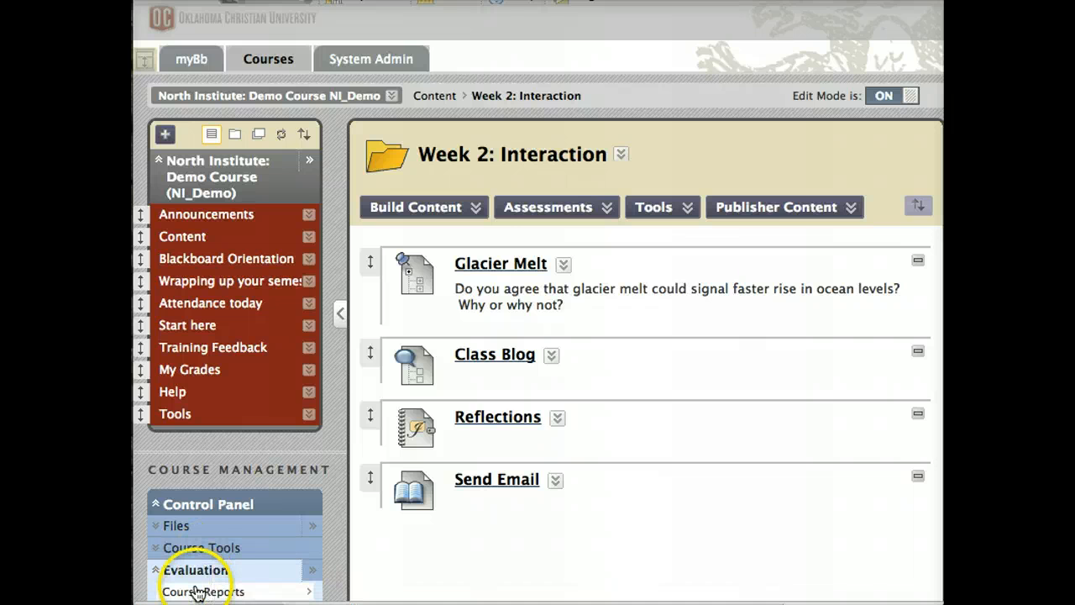
click(483, 209)
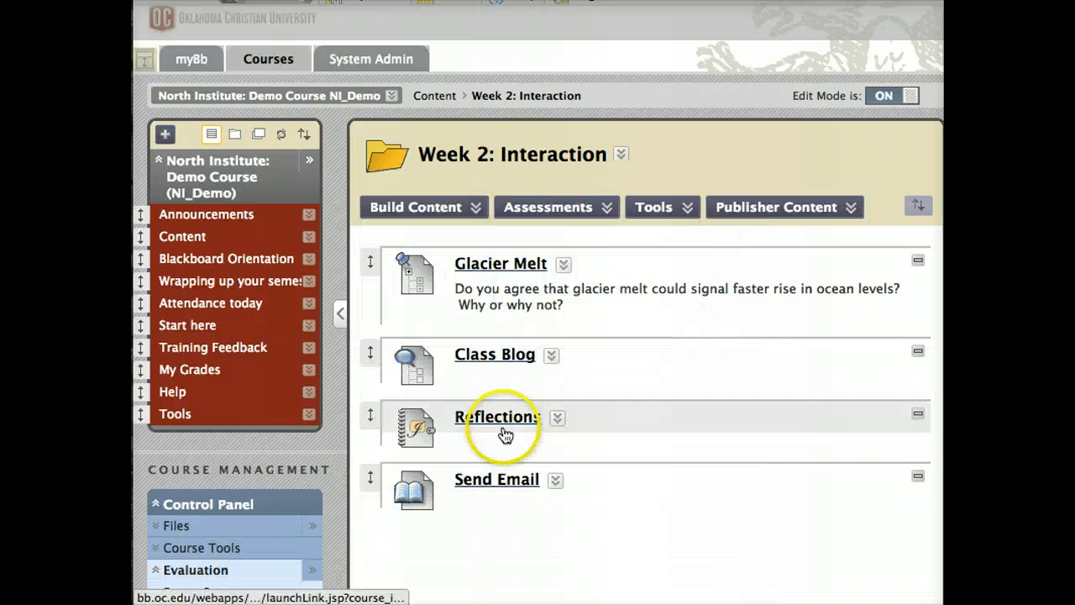
click(654, 208)
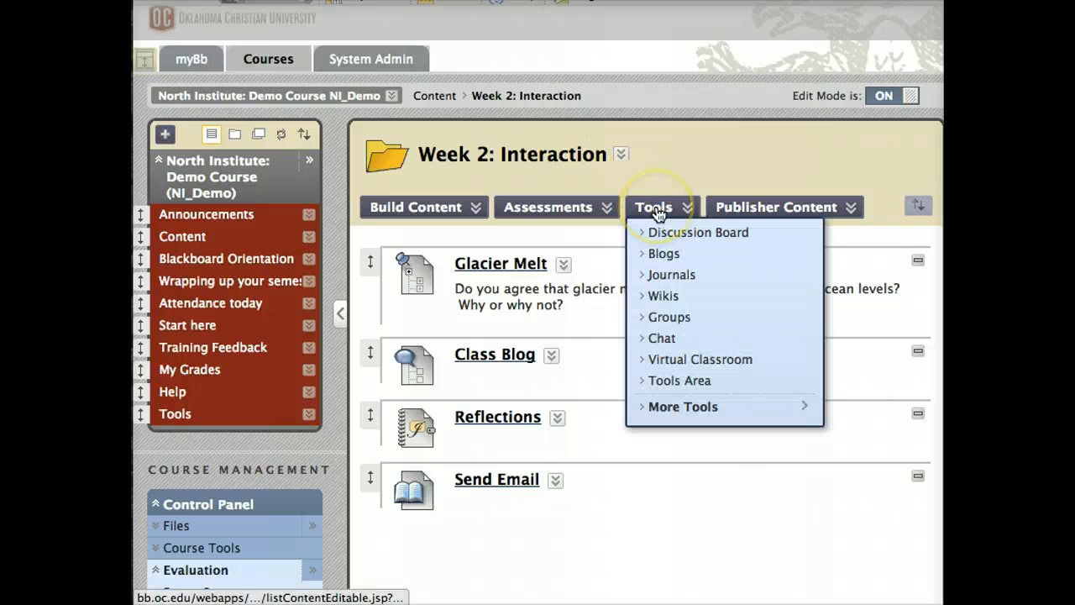
click(696, 412)
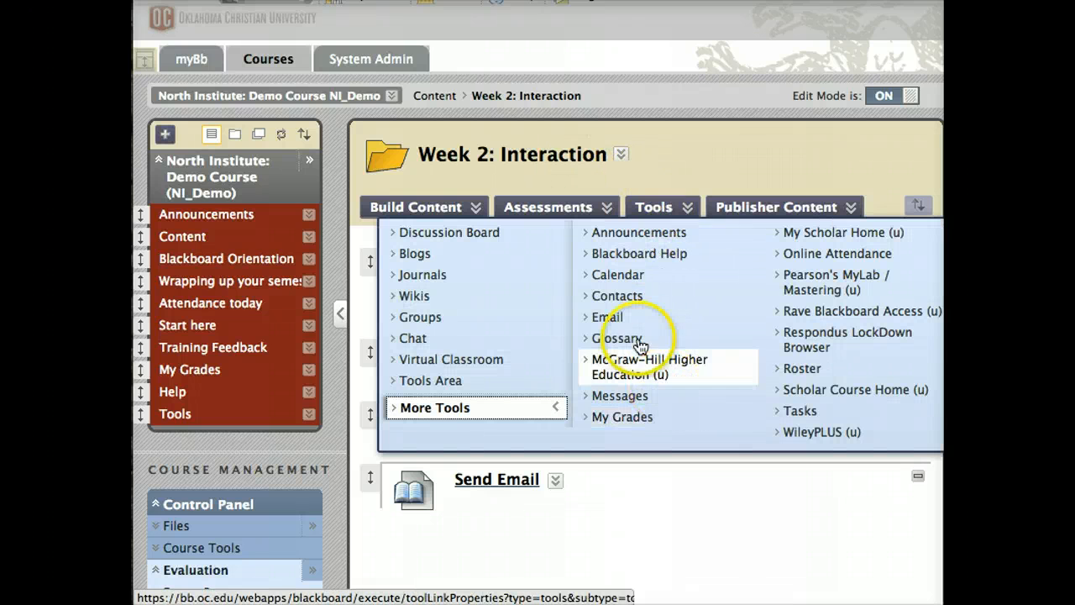
click(578, 518)
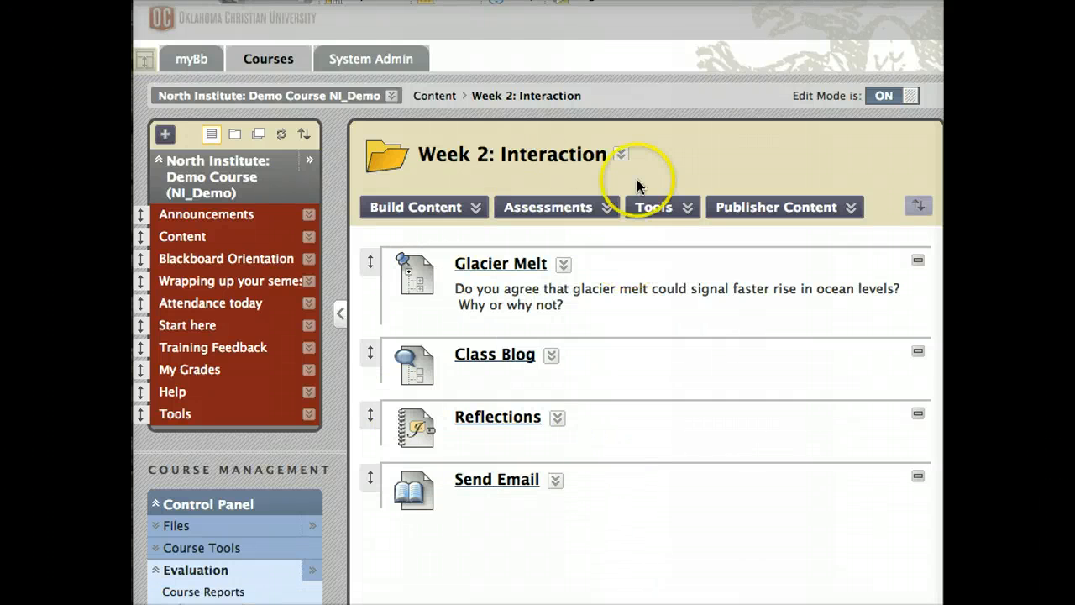
Step: Bring up the expanded tools list again and examine the Virtual Classroom option
click(659, 206)
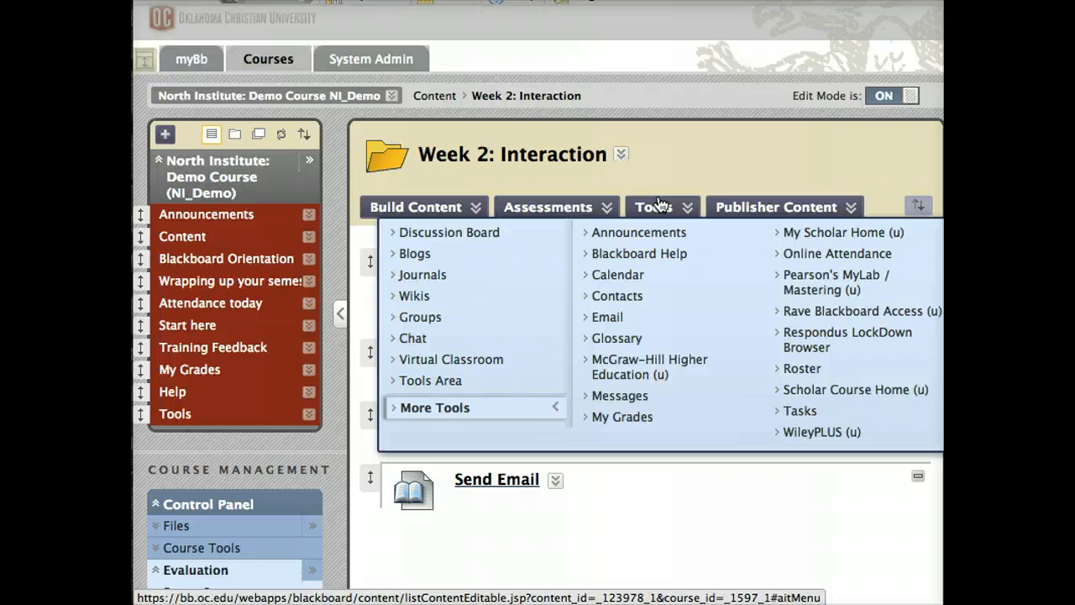
click(660, 205)
click(662, 207)
click(662, 206)
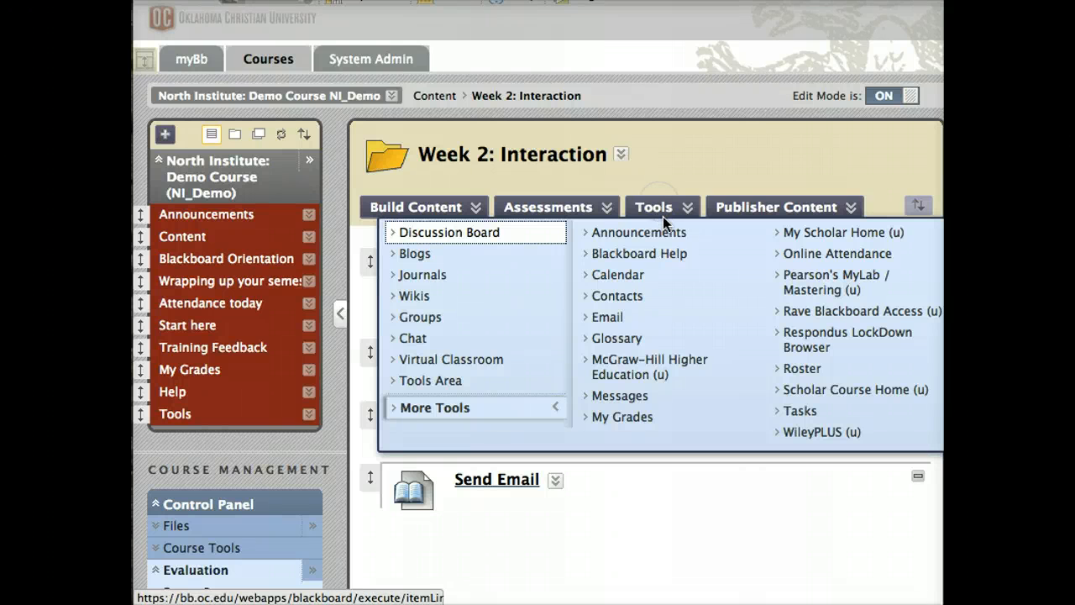
click(663, 207)
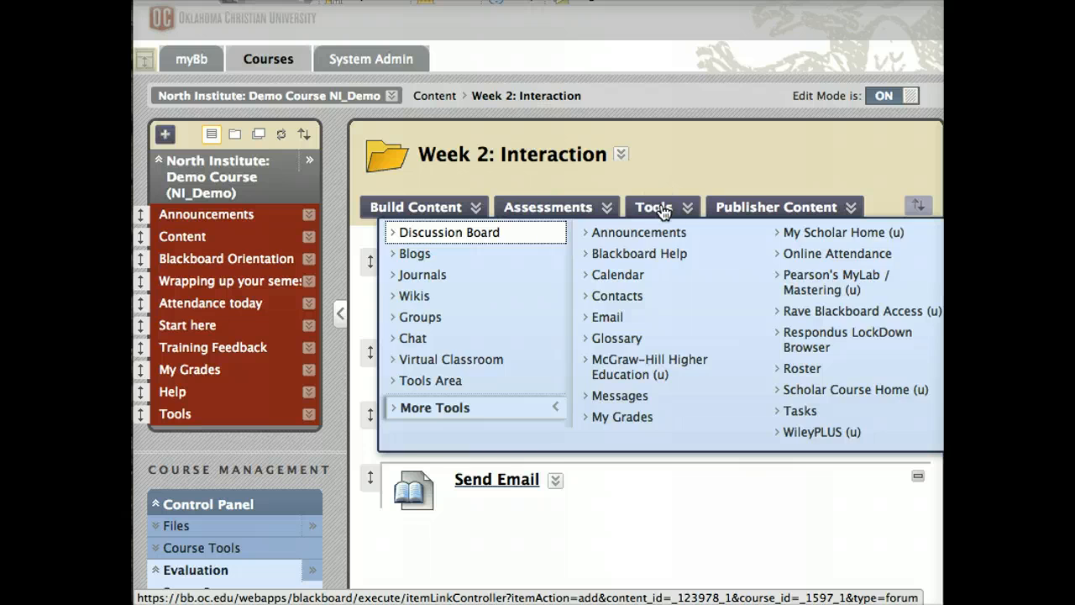
mouse_move(654, 207)
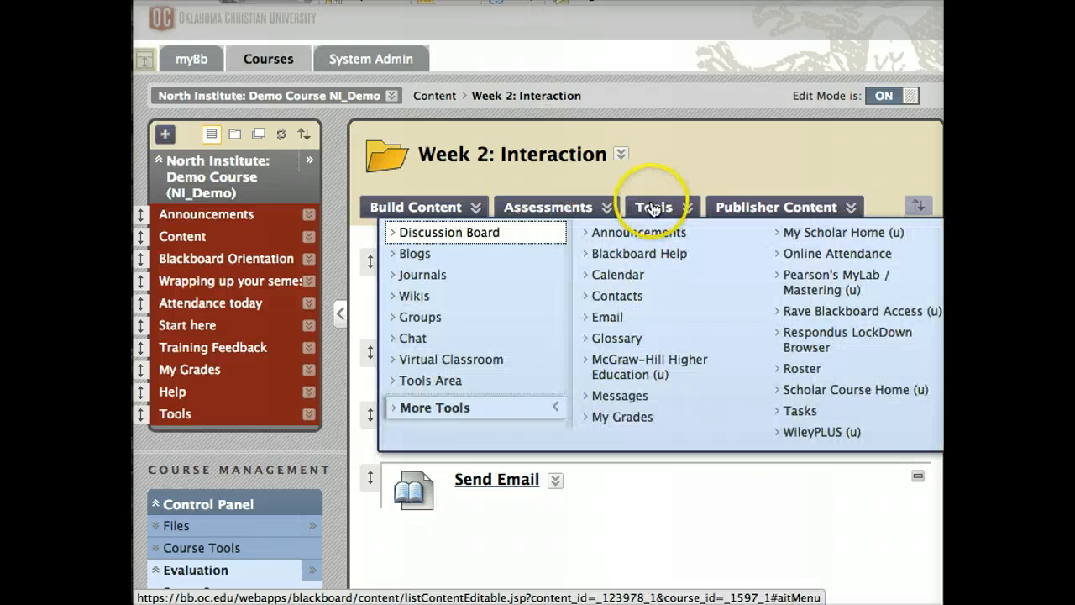
click(418, 359)
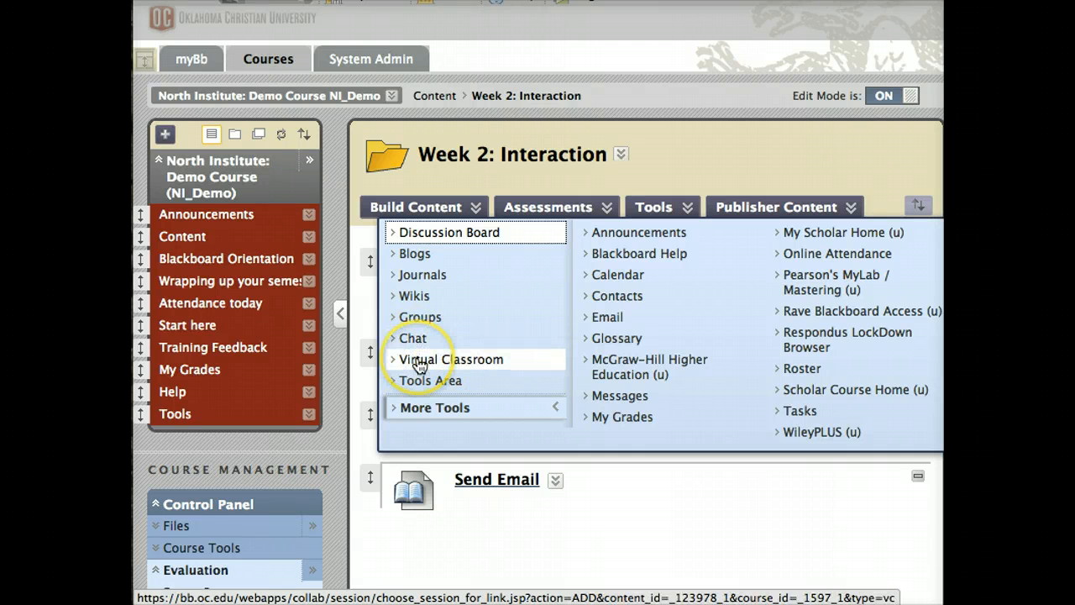